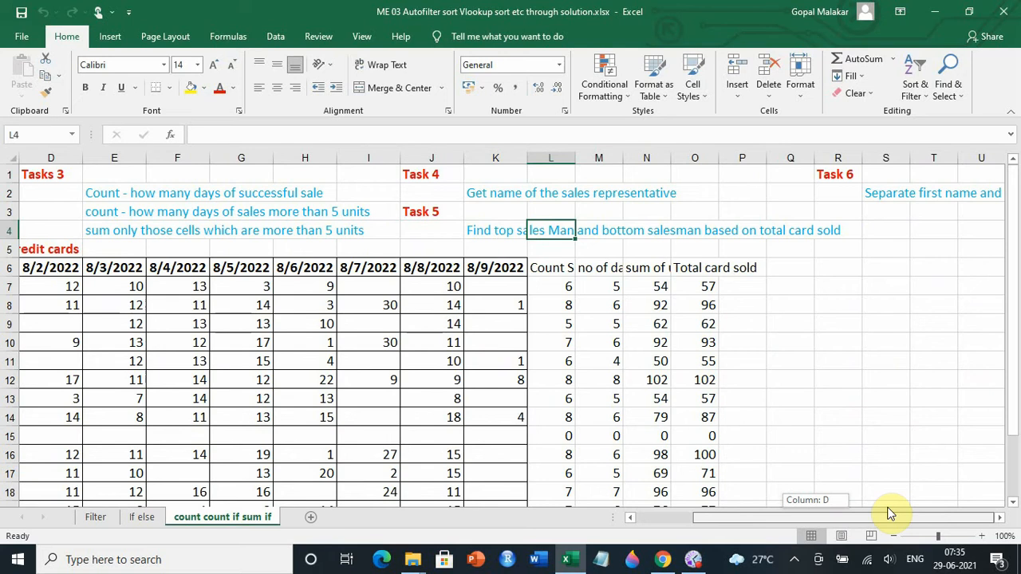
# Examine the Total card sold column and the SUM formula behind it, starting from cell O7
pyautogui.moveTo(891, 513); pyautogui.dragTo(886, 507)
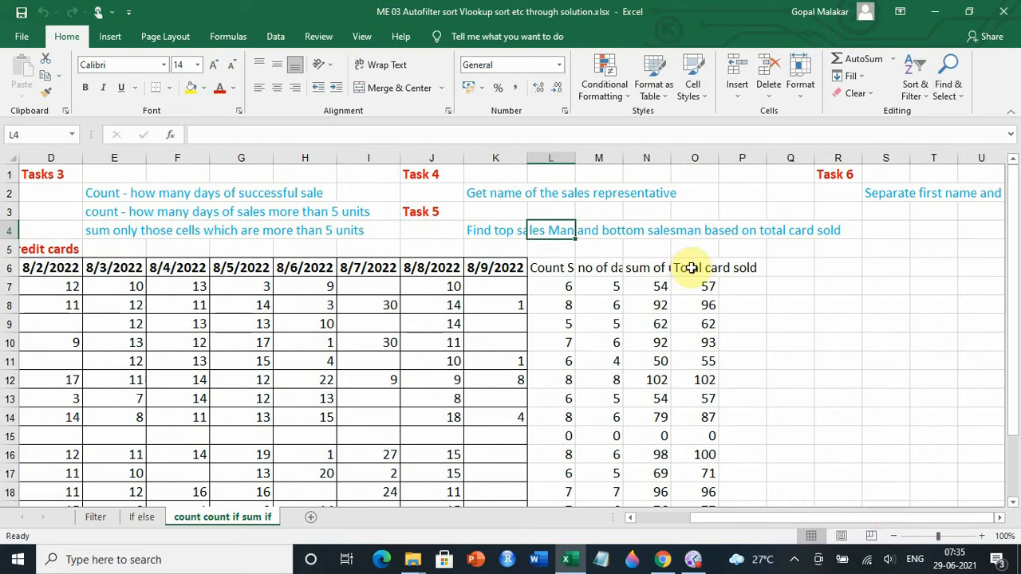
pyautogui.click(691, 268)
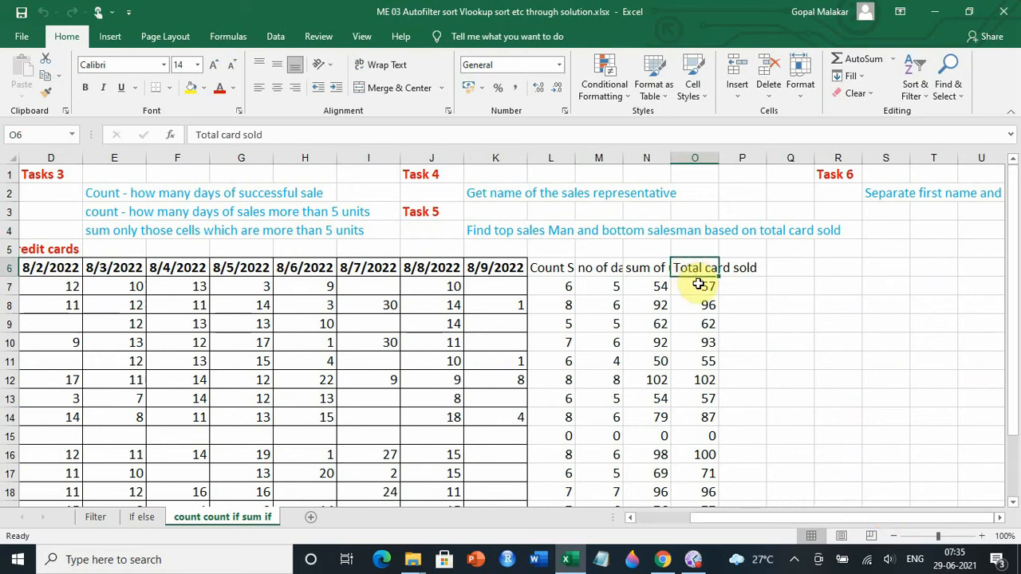
pyautogui.click(697, 284)
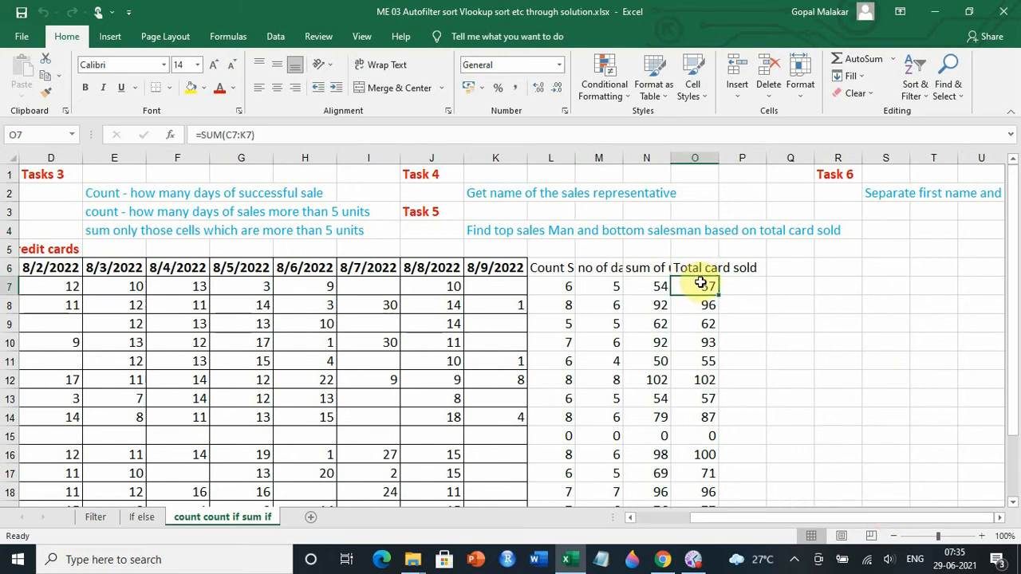
pyautogui.doubleClick(699, 284)
pyautogui.moveTo(783, 516)
pyautogui.mouseDown()
pyautogui.moveTo(714, 520)
pyautogui.moveTo(781, 510)
pyautogui.mouseUp()
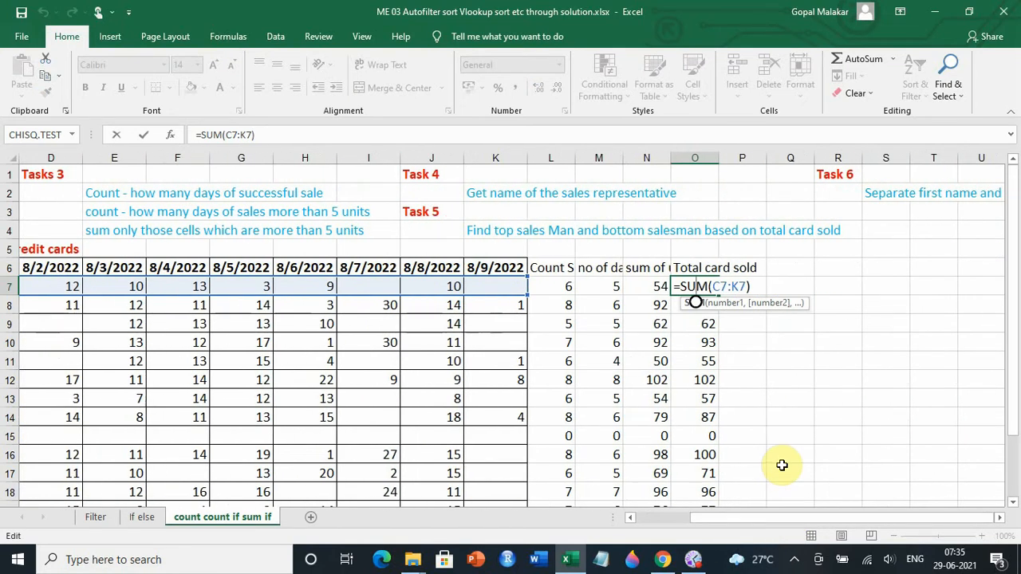
pyautogui.press('Return')
pyautogui.moveTo(699, 292); pyautogui.dragTo(696, 450)
pyautogui.scroll(2, 688, 307)
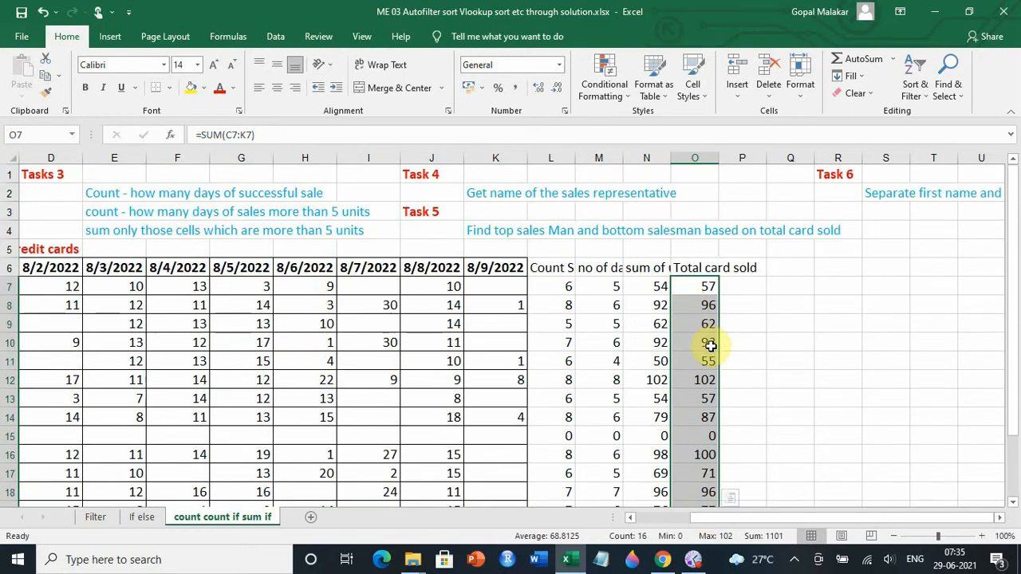
pyautogui.click(706, 382)
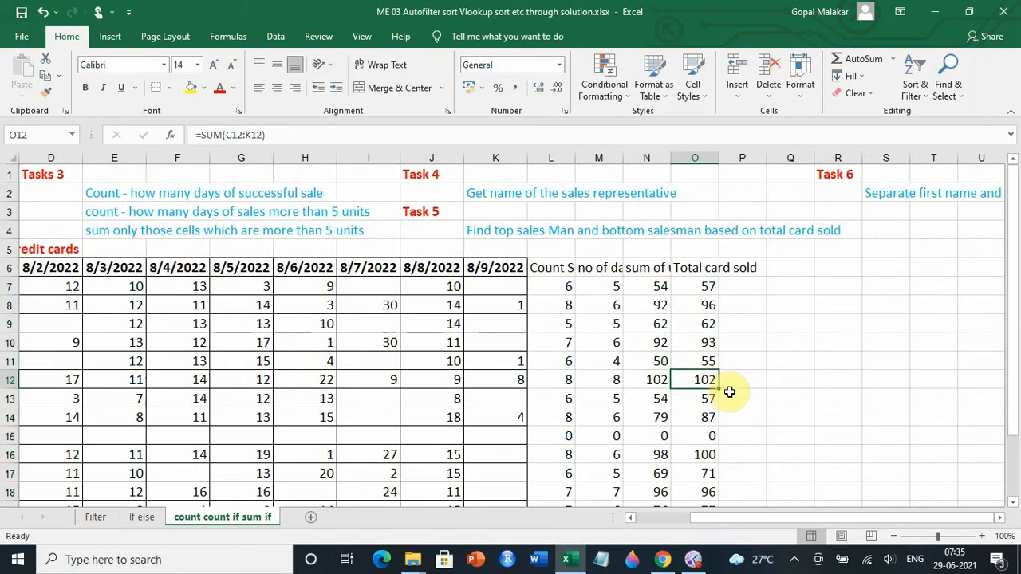
# Read across row 12 to match its total card sales with the sales representative's name and daily figures
pyautogui.press('Left')
pyautogui.press('Home')
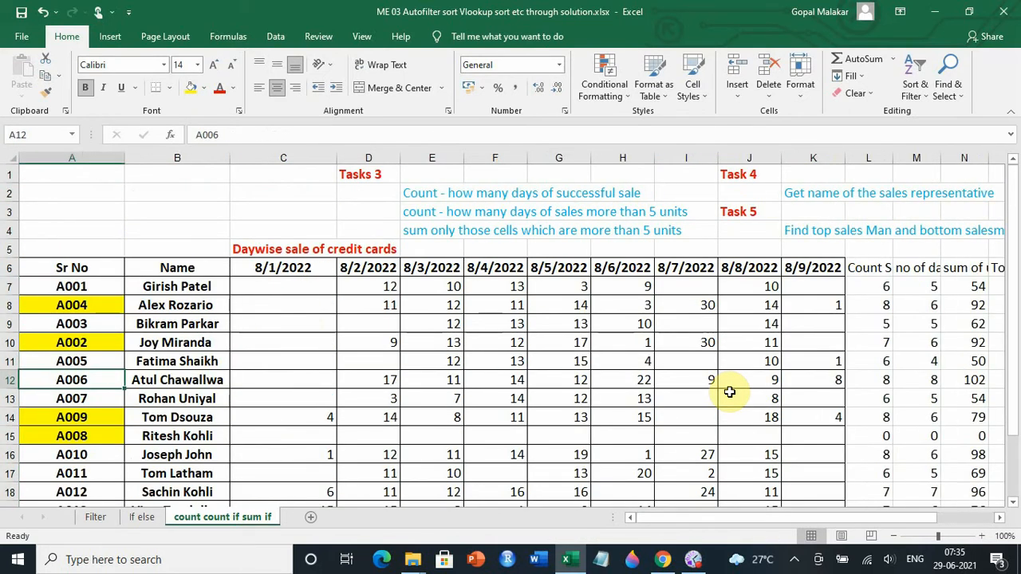
pyautogui.press('Right')
pyautogui.press('Right')
pyautogui.press('Right')
pyautogui.press('Right')
pyautogui.press('Right')
pyautogui.press('Right')
pyautogui.press('Right')
pyautogui.press('Right')
pyautogui.press('Right')
pyautogui.press('Right')
pyautogui.press('Right')
pyautogui.press('Right')
pyautogui.press('Right')
pyautogui.press('Right')
pyautogui.press('Right')
pyautogui.press('Right')
pyautogui.press('Right')
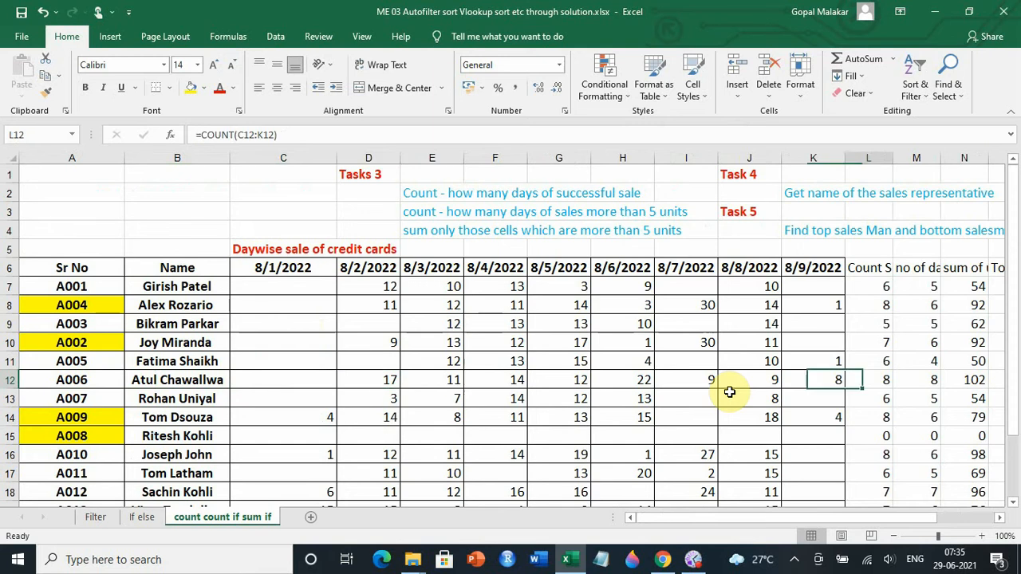
# Look through the whole Total card sold column for the highest and lowest totals
pyautogui.scroll(-2, 730, 396)
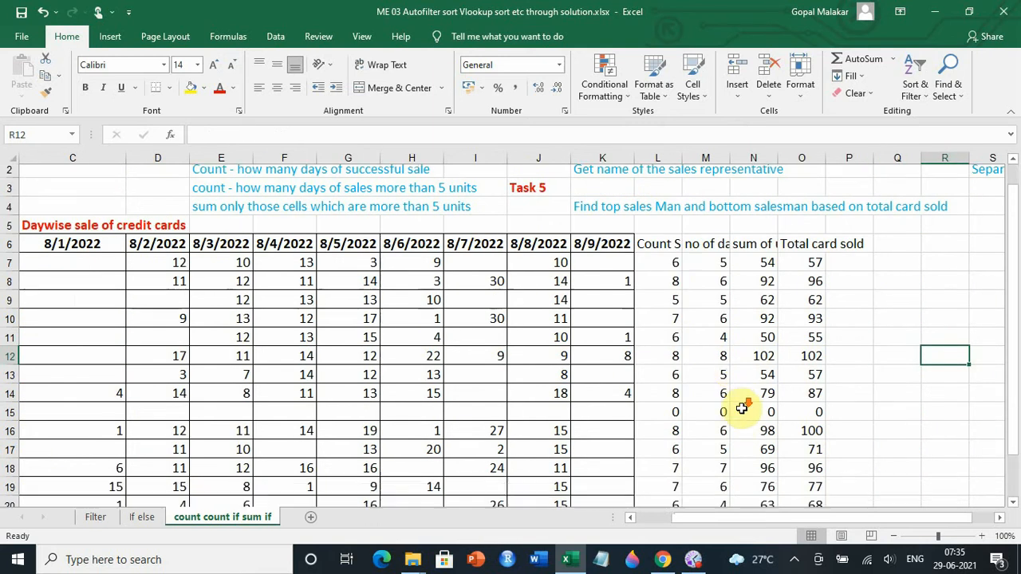
pyautogui.click(802, 324)
pyautogui.click(813, 435)
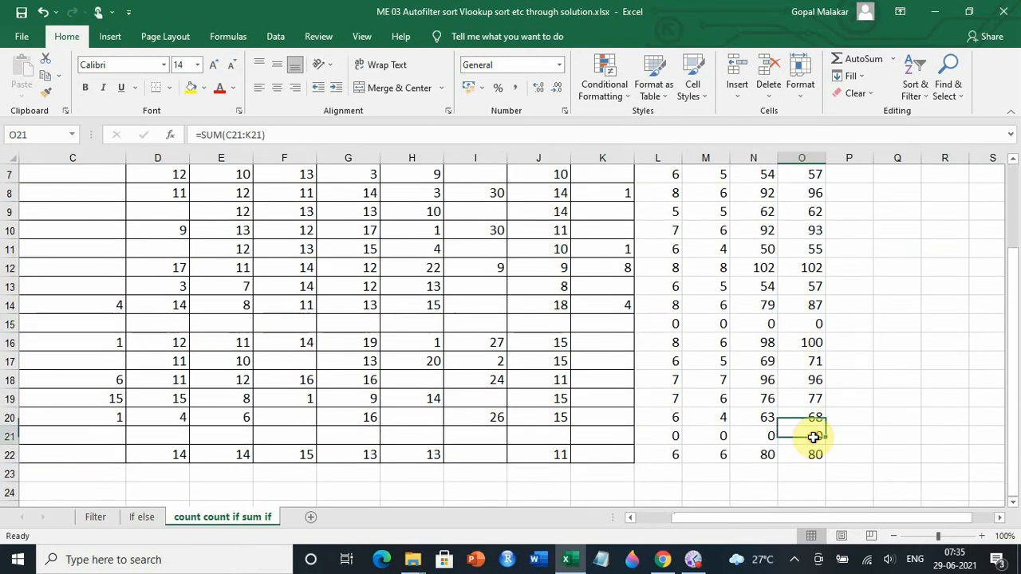
pyautogui.moveTo(825, 458); pyautogui.dragTo(760, 139)
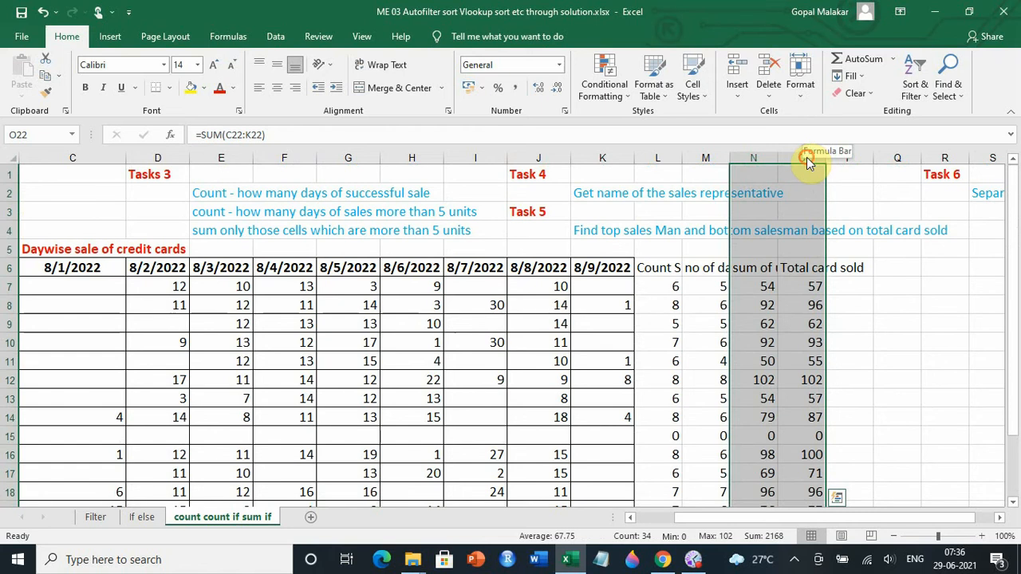
pyautogui.click(757, 157)
pyautogui.click(794, 156)
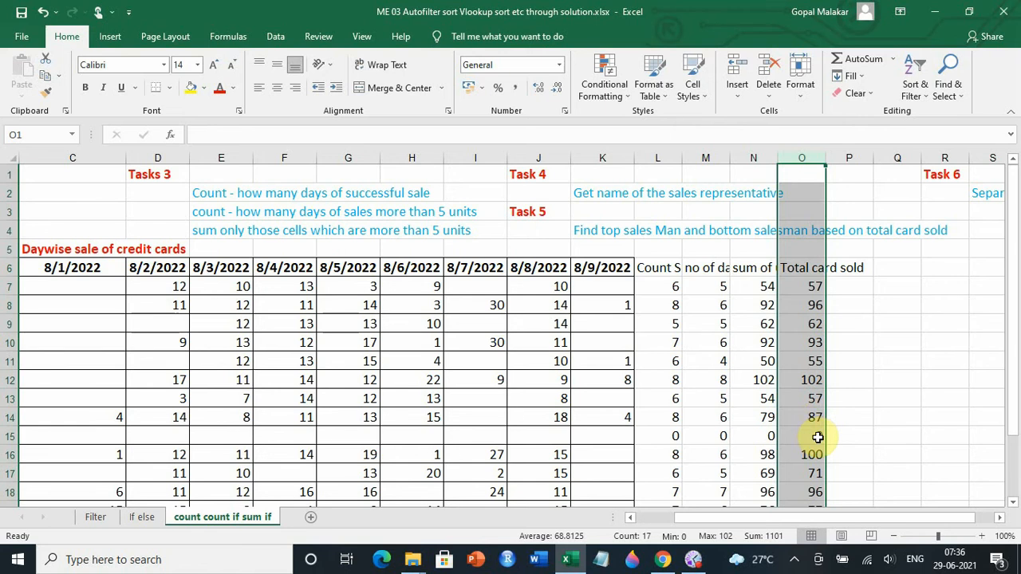
pyautogui.click(804, 385)
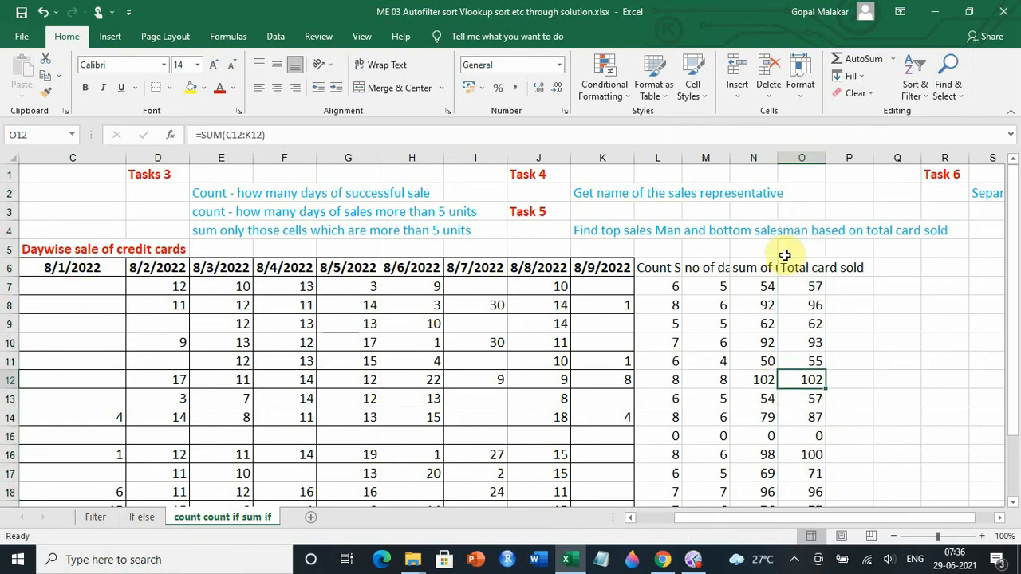
pyautogui.click(800, 152)
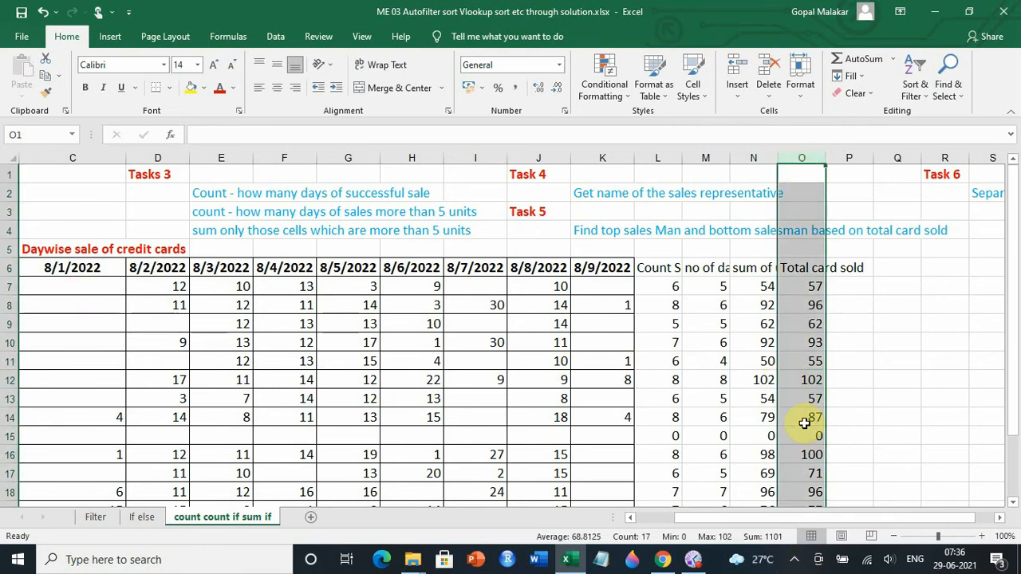
pyautogui.scroll(-9, 810, 453)
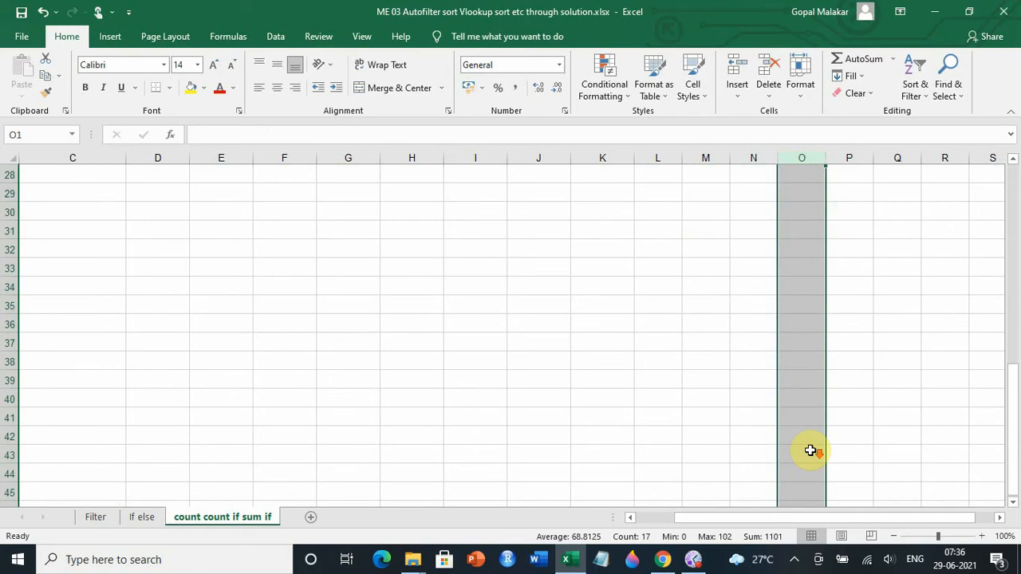
pyautogui.scroll(6, 809, 451)
pyautogui.scroll(3, 809, 450)
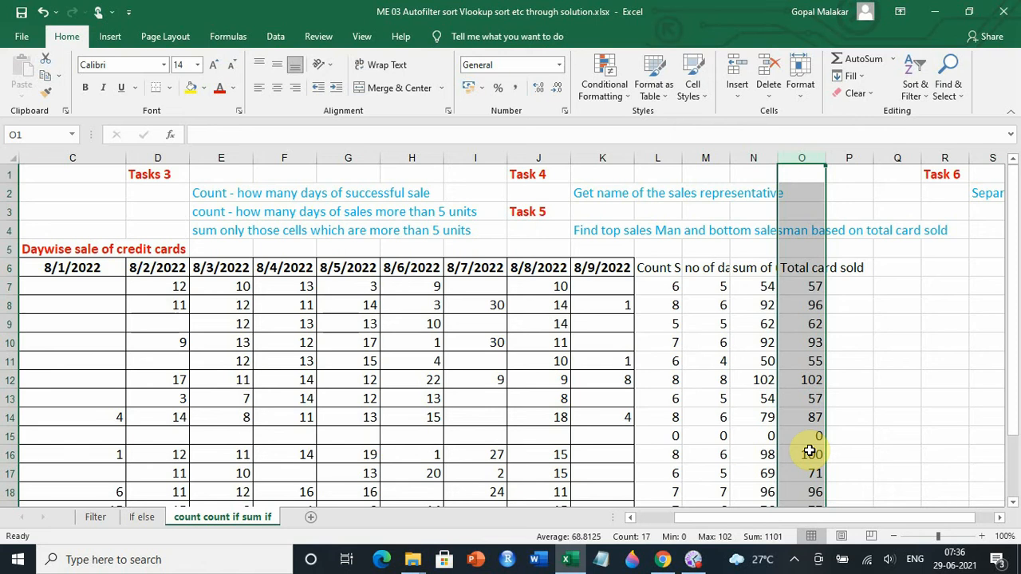
# Add a new worksheet and name it Sorting
pyautogui.click(310, 517)
pyautogui.doubleClick(310, 518)
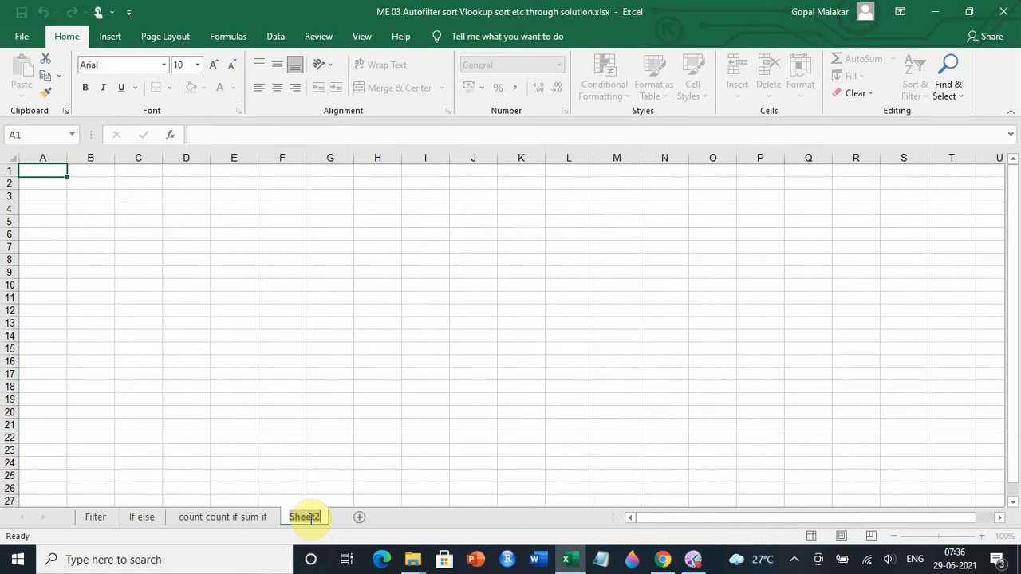
pyautogui.write('Sorting')
pyautogui.click(299, 399)
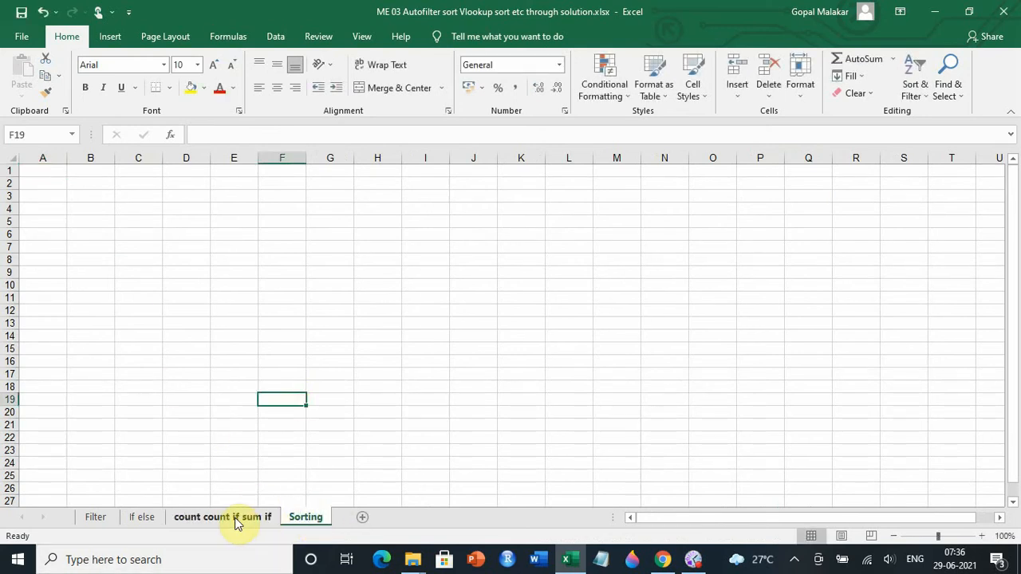
# Copy the table from Sr No through Total card sold on the count count if sum if sheet to cell A1 of the Sorting sheet
pyautogui.click(228, 516)
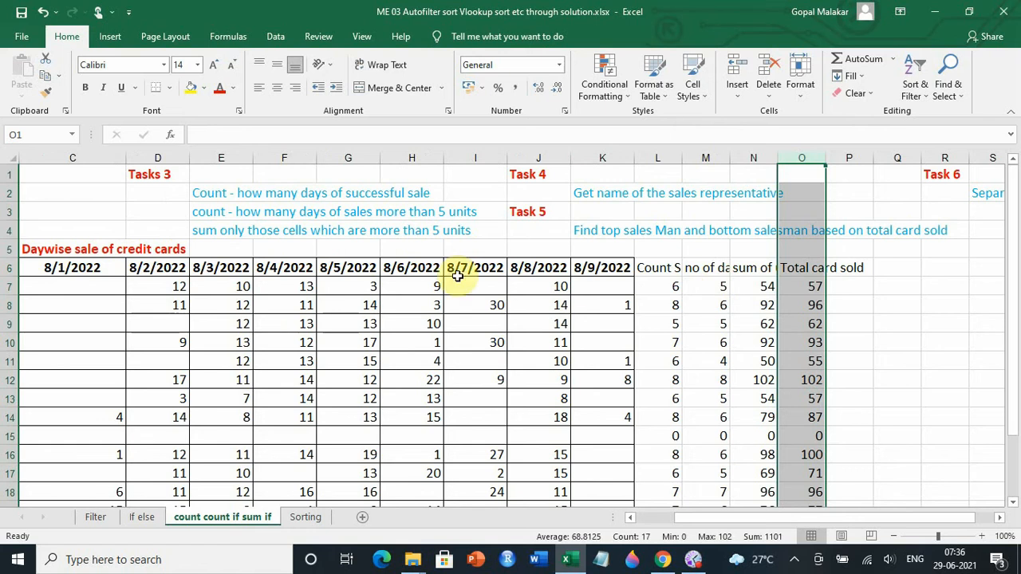
pyautogui.moveTo(702, 519); pyautogui.dragTo(627, 522)
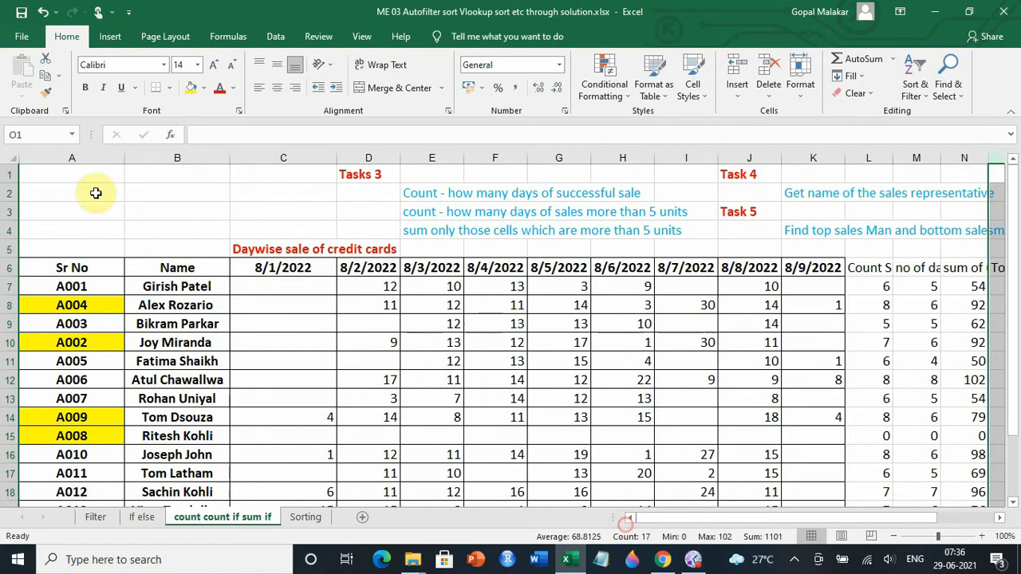
pyautogui.moveTo(79, 264); pyautogui.dragTo(834, 503)
pyautogui.moveTo(898, 486); pyautogui.dragTo(772, 435)
pyautogui.scroll(2, 762, 407)
pyautogui.moveTo(832, 519); pyautogui.dragTo(785, 520)
pyautogui.rightClick(460, 399)
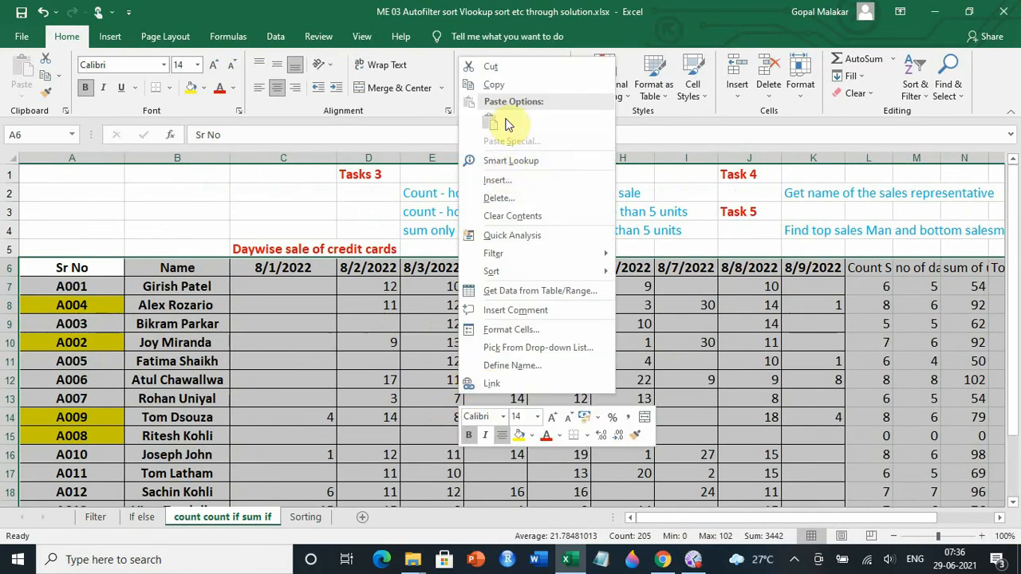
pyautogui.click(495, 84)
pyautogui.click(311, 516)
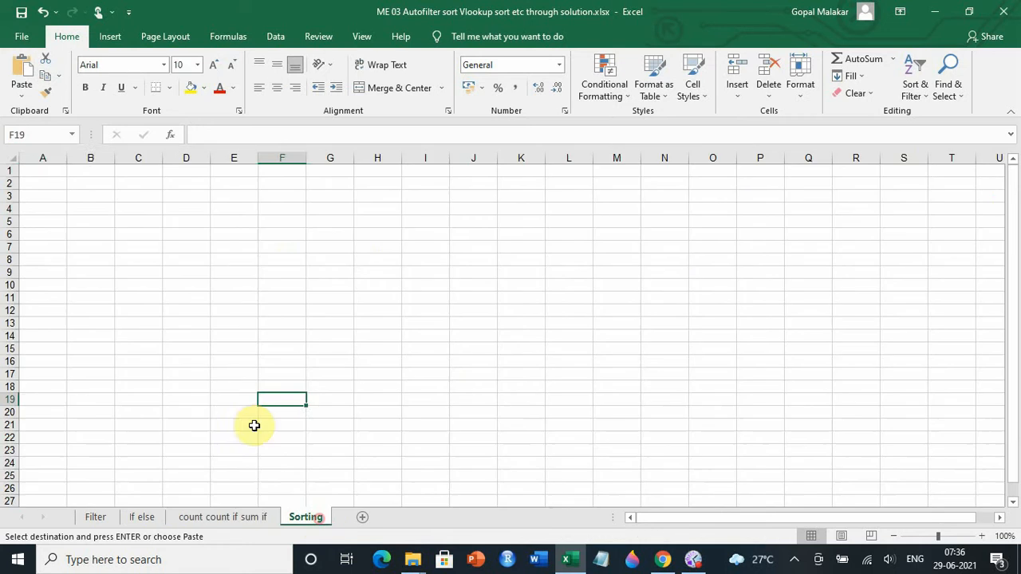
pyautogui.click(41, 170)
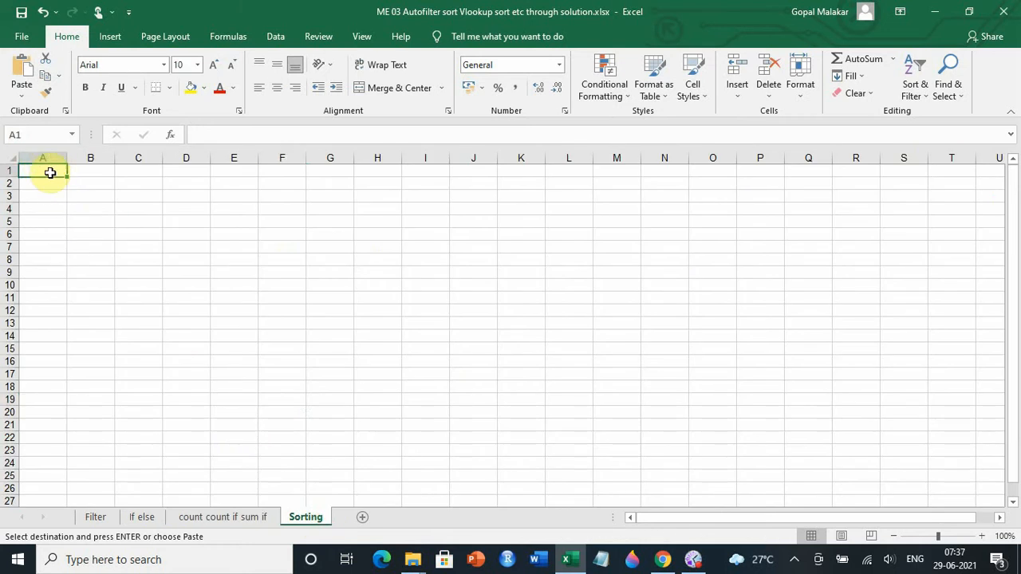
pyautogui.hotkey('ctrl', 'v')
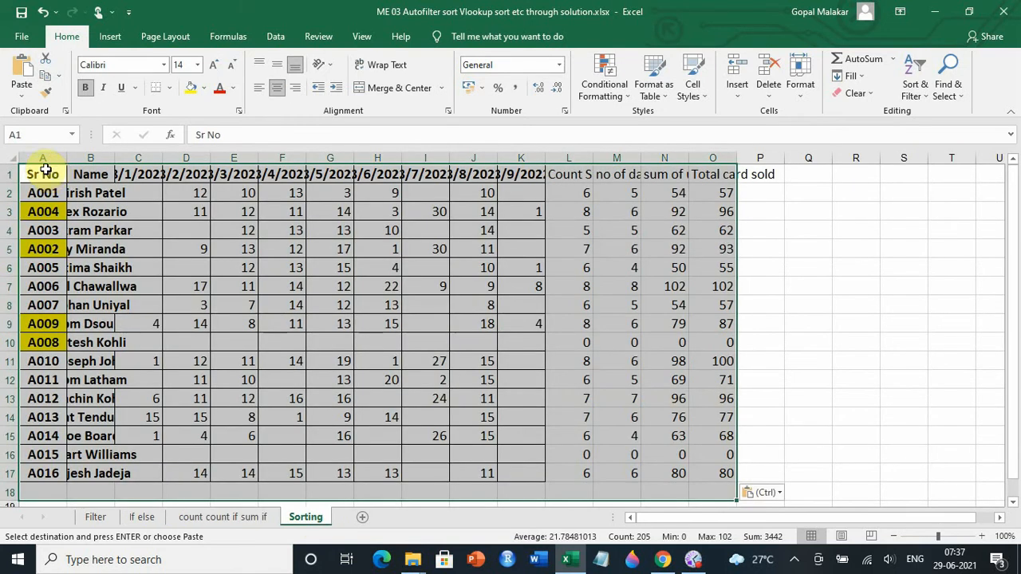
# Autofit the widths of all columns on the Sorting sheet to their contents
pyautogui.click(4, 160)
pyautogui.doubleClick(62, 160)
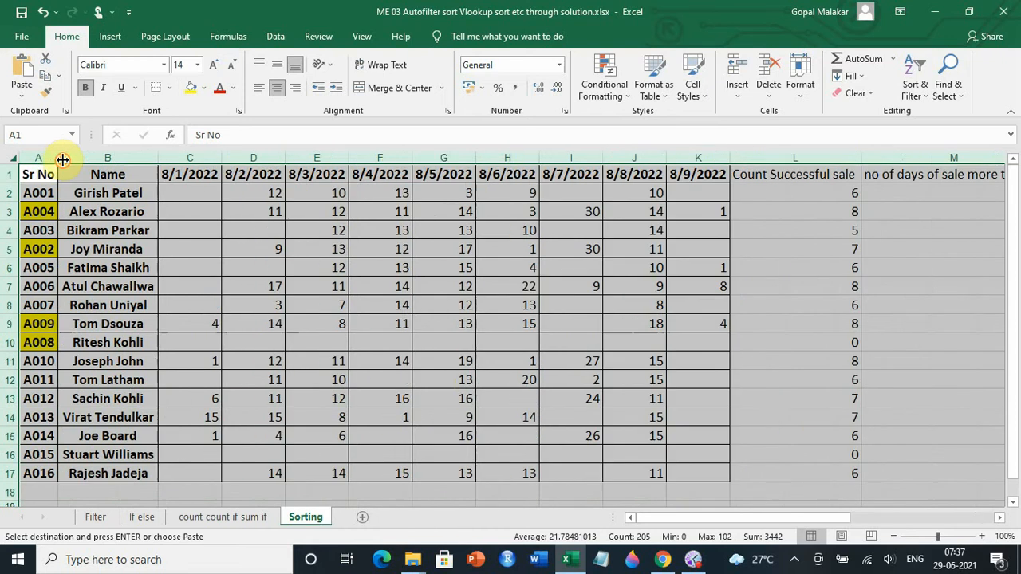
pyautogui.click(810, 197)
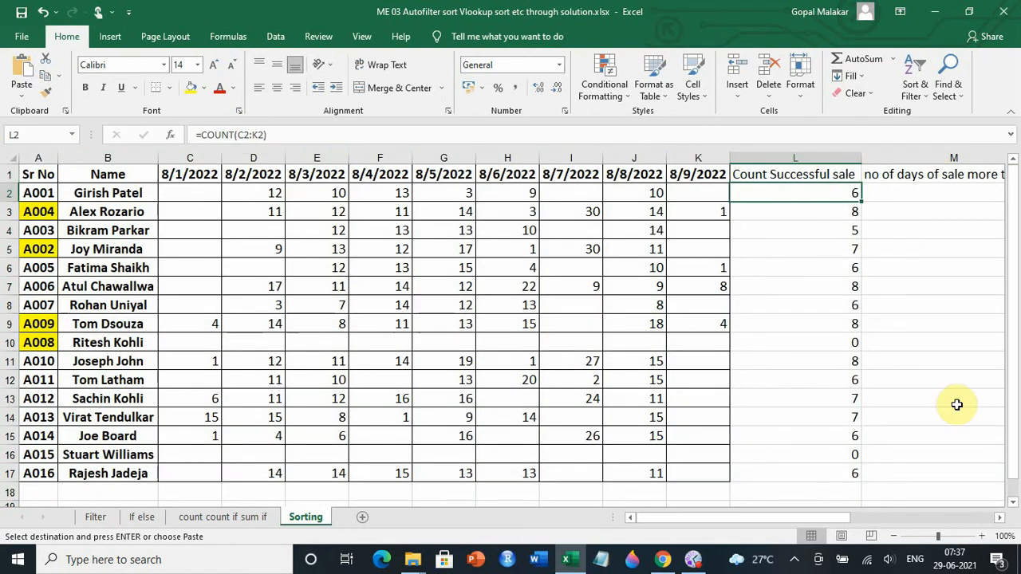
# Narrow columns L to O, from Count Successful sale to Total card sold, to one equal smaller width
pyautogui.moveTo(844, 518); pyautogui.dragTo(991, 510)
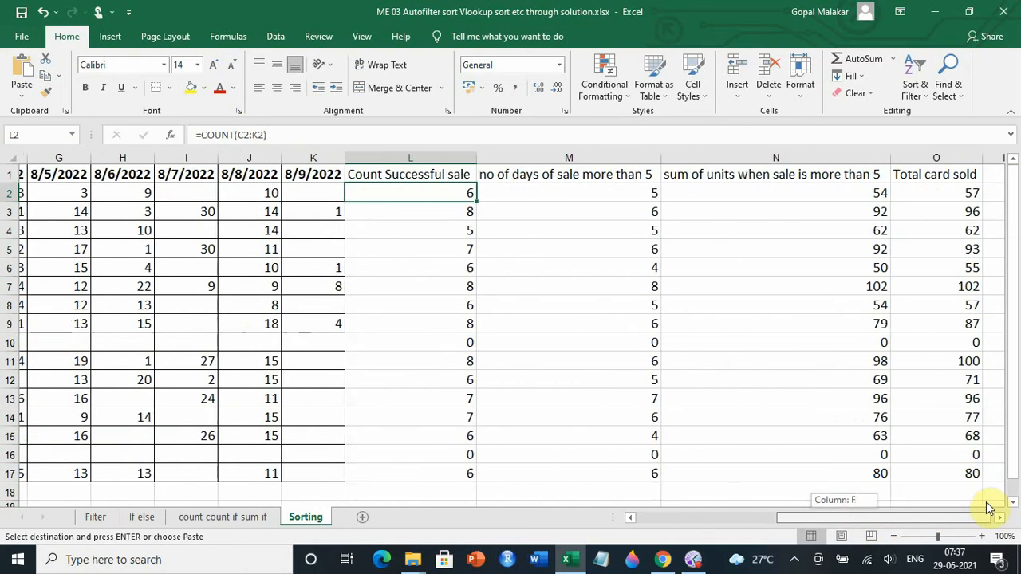
pyautogui.click(919, 193)
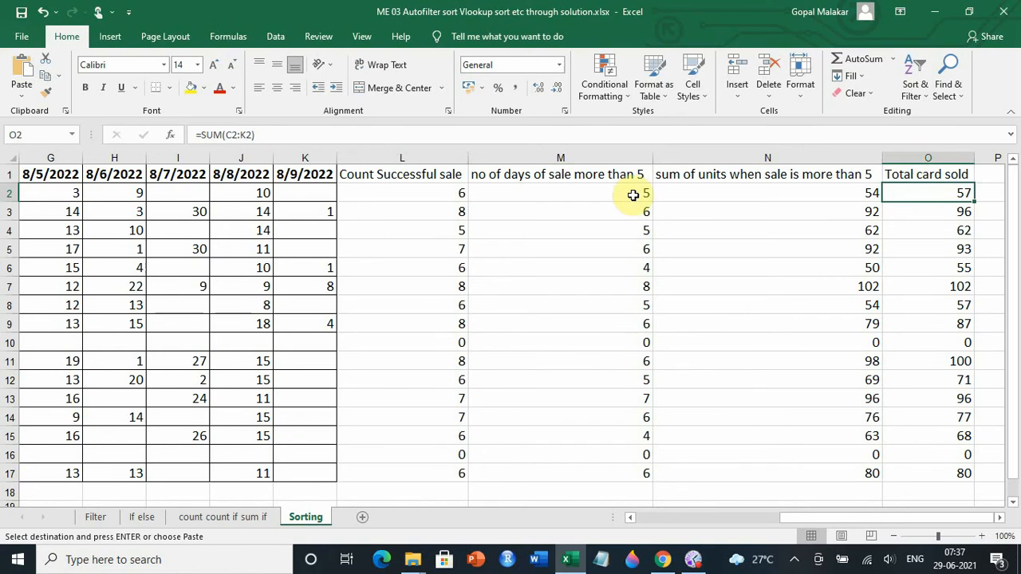
pyautogui.moveTo(423, 156); pyautogui.dragTo(928, 130)
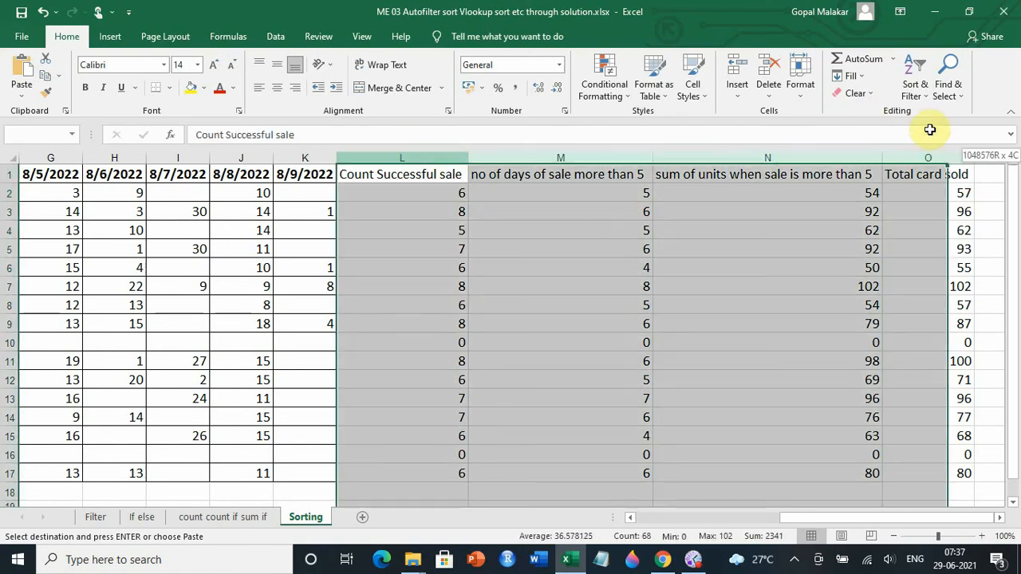
pyautogui.moveTo(471, 161); pyautogui.dragTo(398, 168)
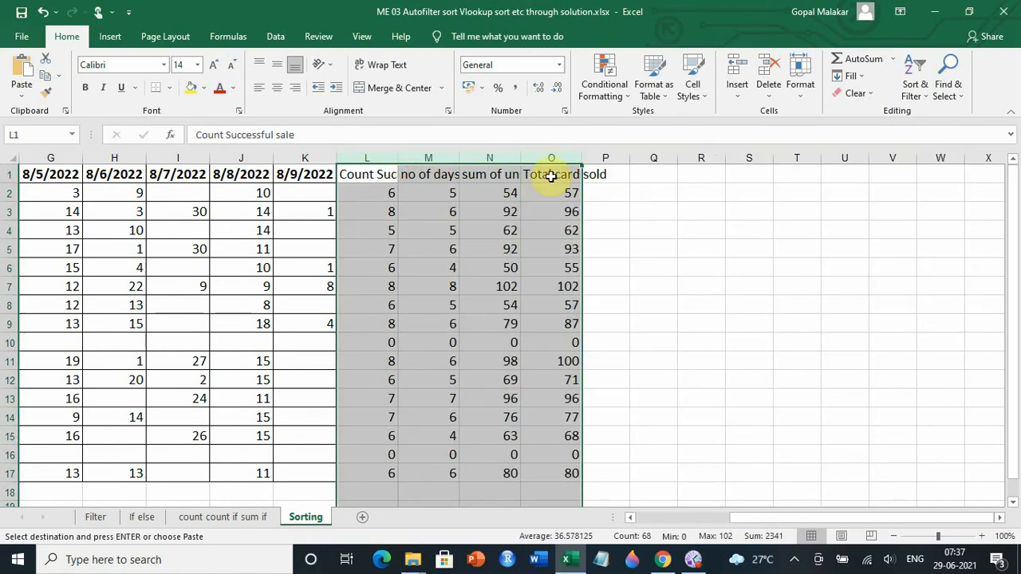
# Wrap the text in the header row from A1 to O1
pyautogui.moveTo(547, 174); pyautogui.dragTo(3, 175)
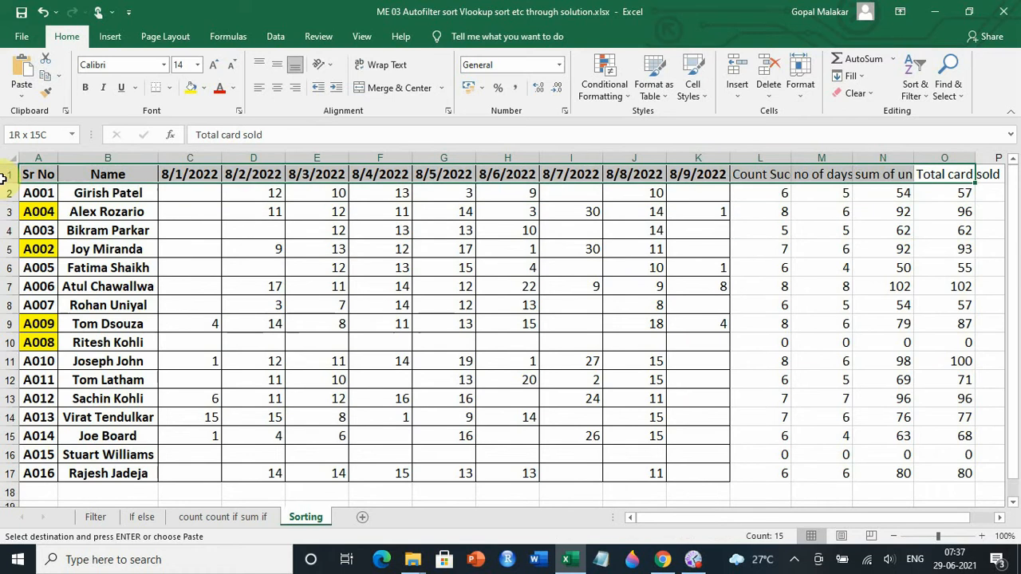
pyautogui.click(383, 67)
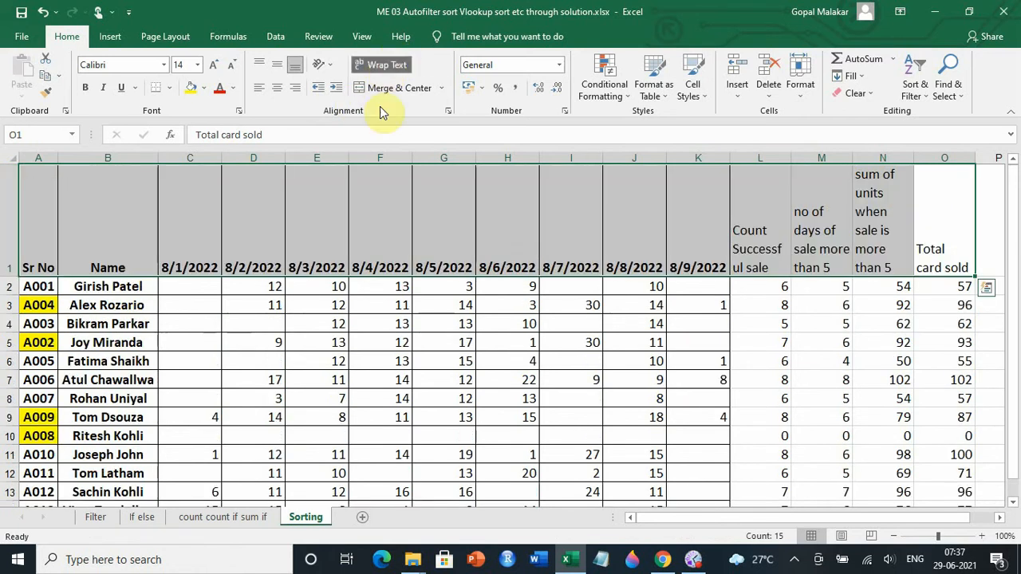
pyautogui.click(547, 437)
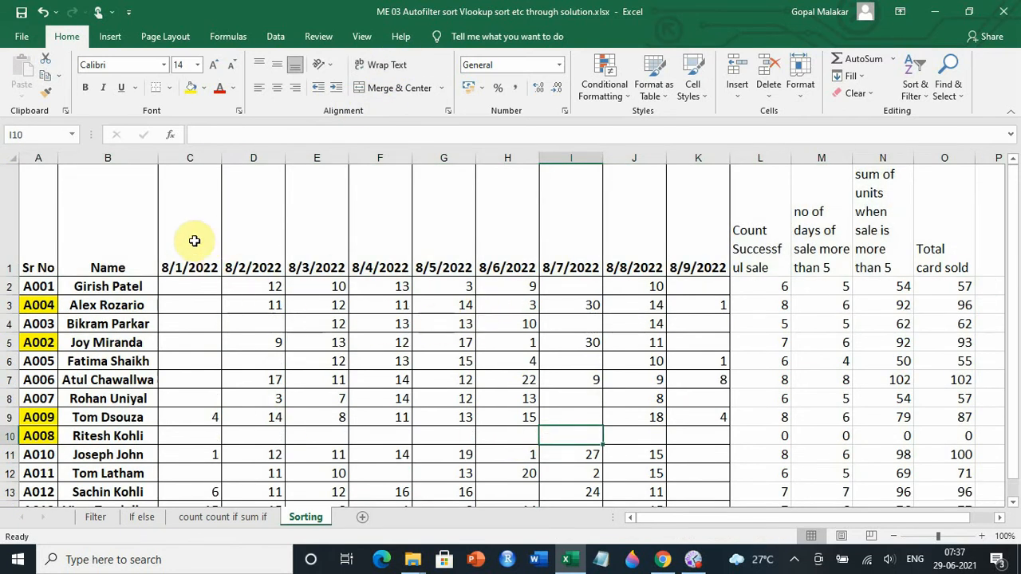
# Rotate the text of the date headers in C1 to K1 upward
pyautogui.moveTo(184, 254); pyautogui.dragTo(699, 270)
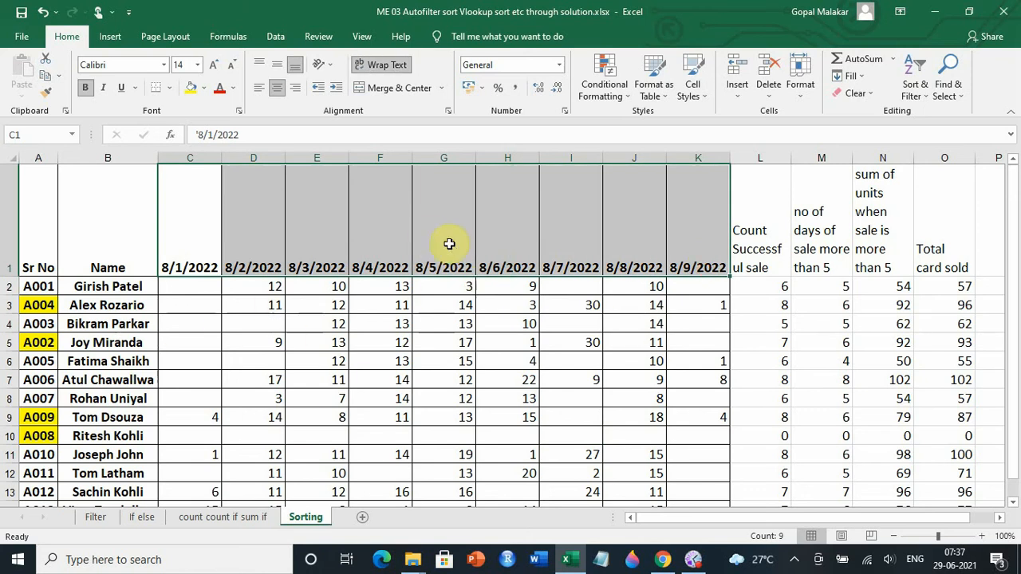
pyautogui.click(319, 67)
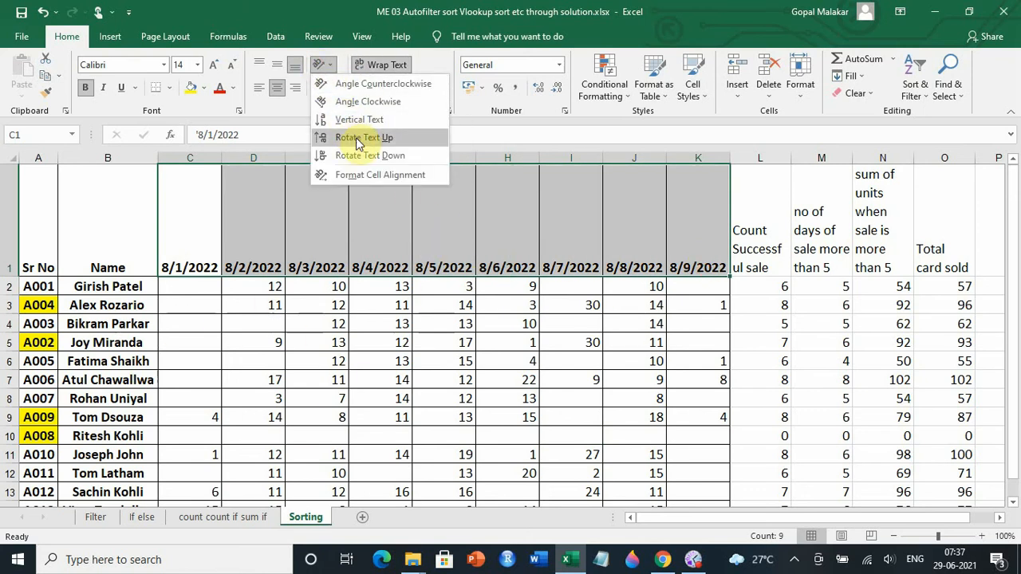
pyautogui.click(363, 138)
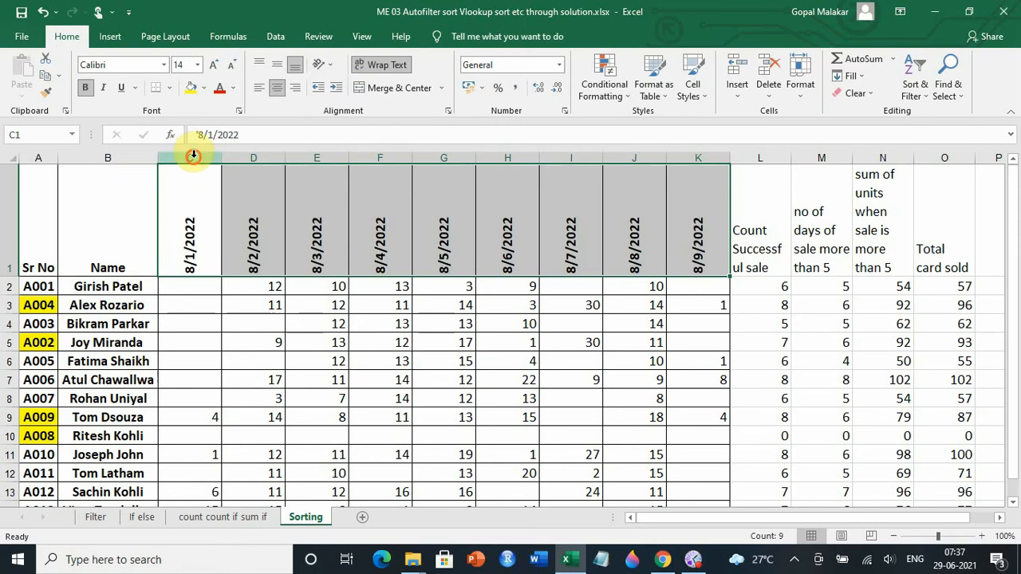
# Autofit the widths of date columns C to K and slightly narrow the Count Successful sale column
pyautogui.moveTo(193, 155); pyautogui.dragTo(692, 162)
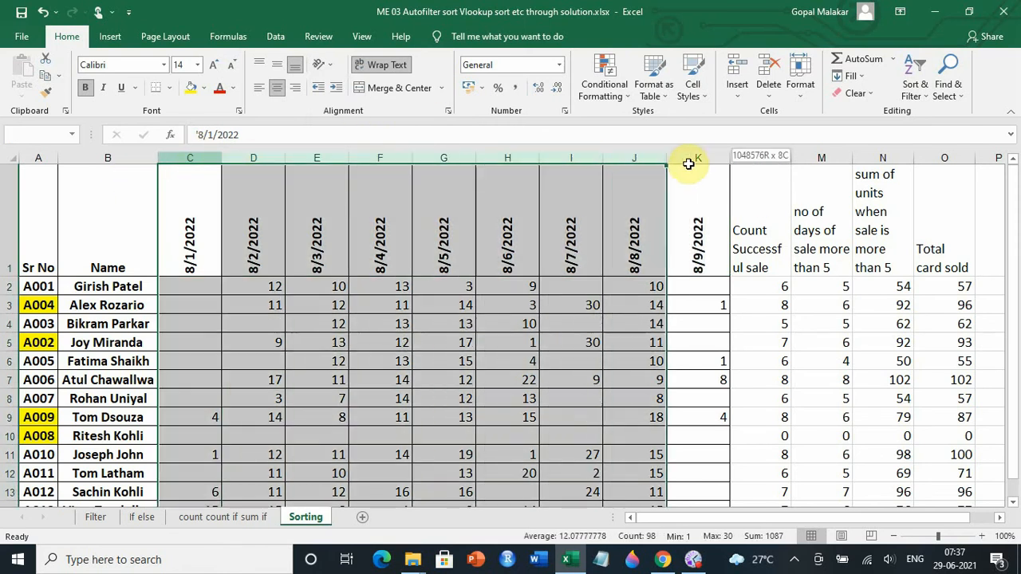
pyautogui.doubleClick(219, 158)
pyautogui.click(263, 327)
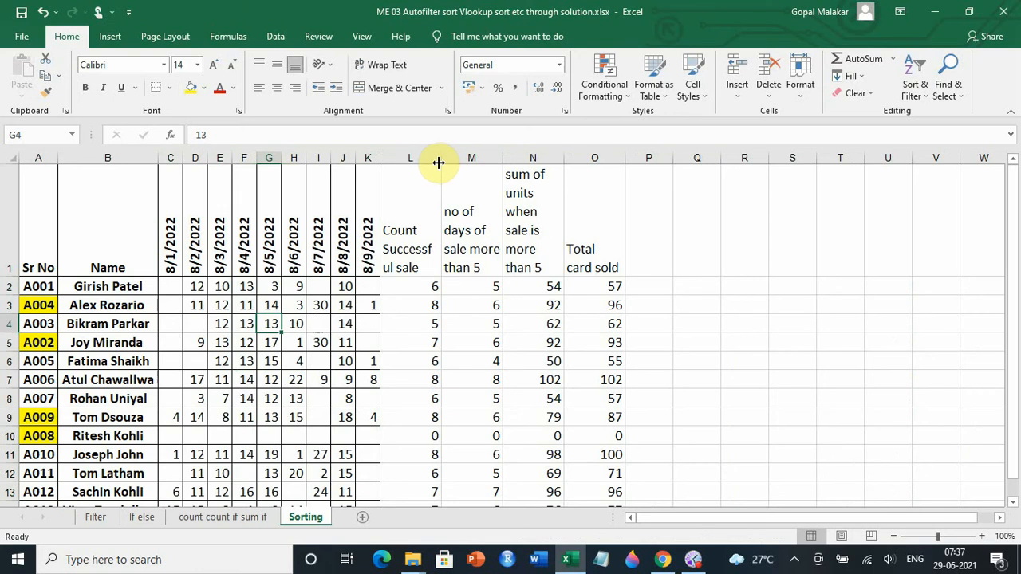
pyautogui.moveTo(443, 163); pyautogui.dragTo(428, 163)
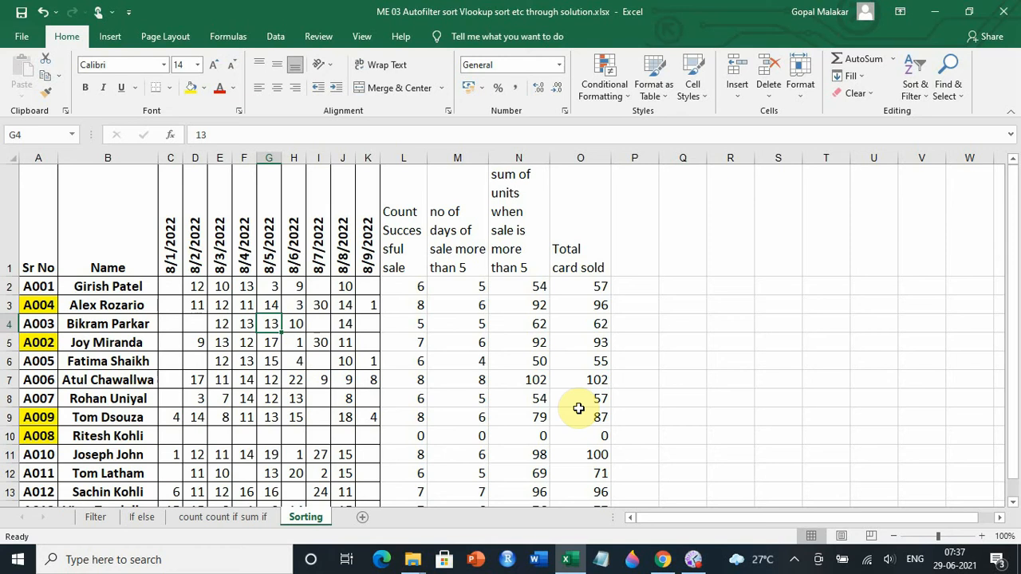
# Try deleting the date columns C to K that feed the Total card sold formulas, and undo the deletion
pyautogui.click(590, 285)
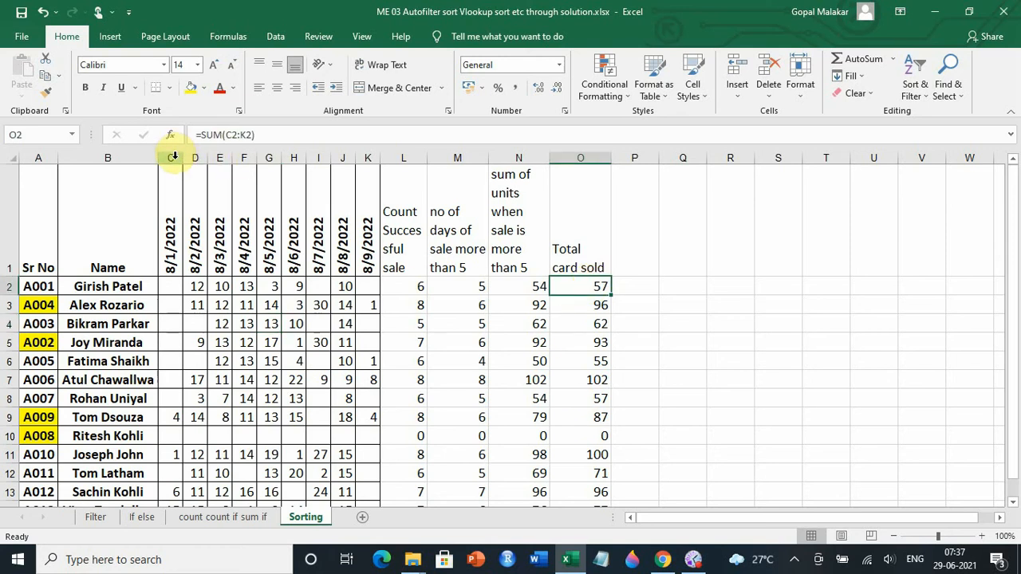
pyautogui.moveTo(173, 157); pyautogui.dragTo(369, 155)
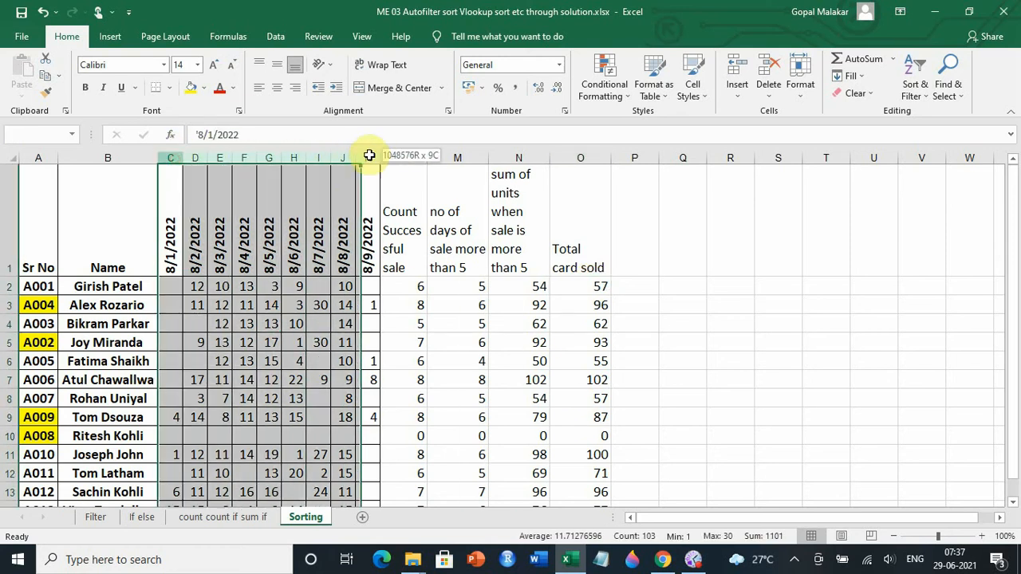
pyautogui.rightClick(279, 206)
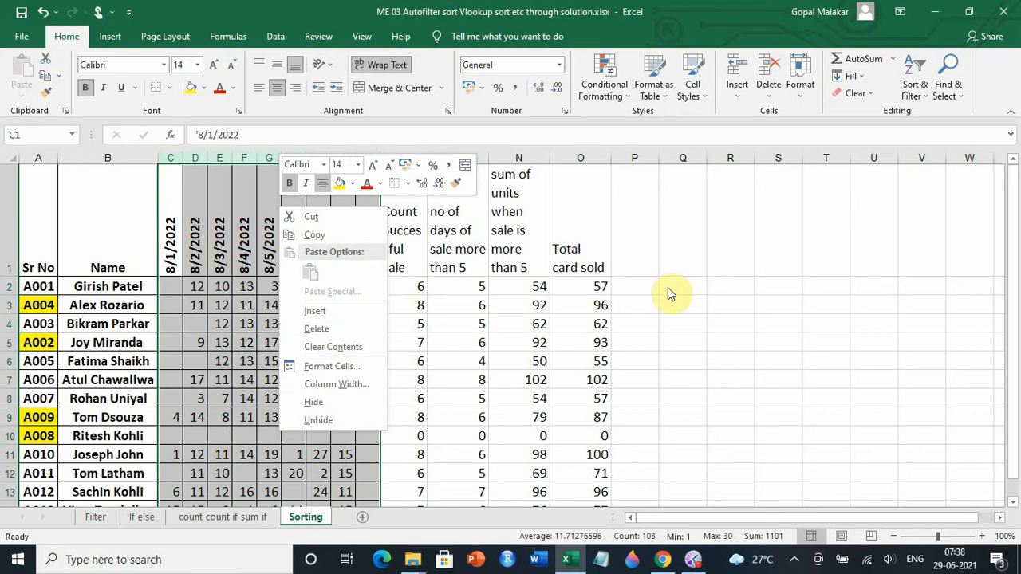
pyautogui.click(349, 333)
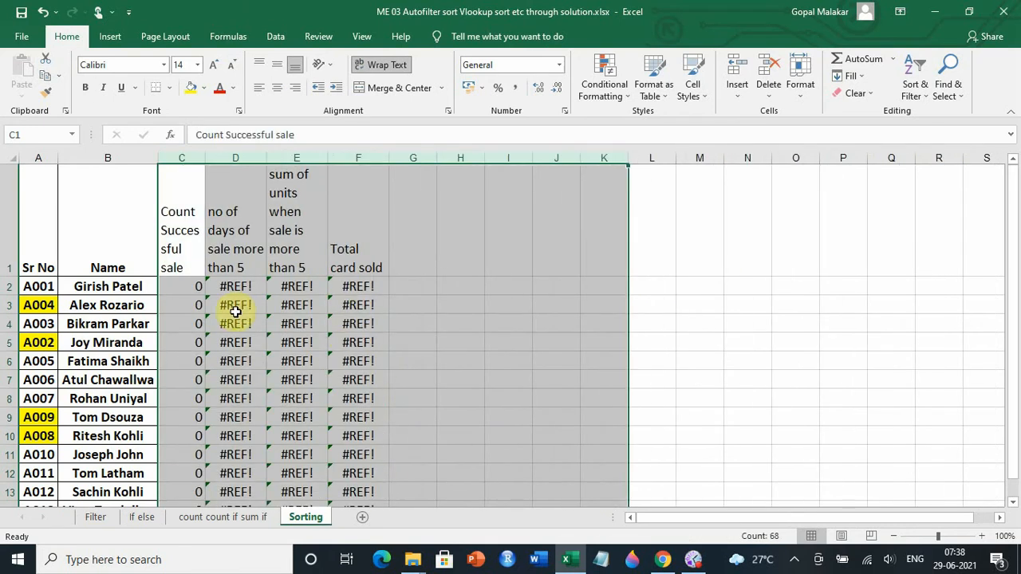
pyautogui.click(42, 11)
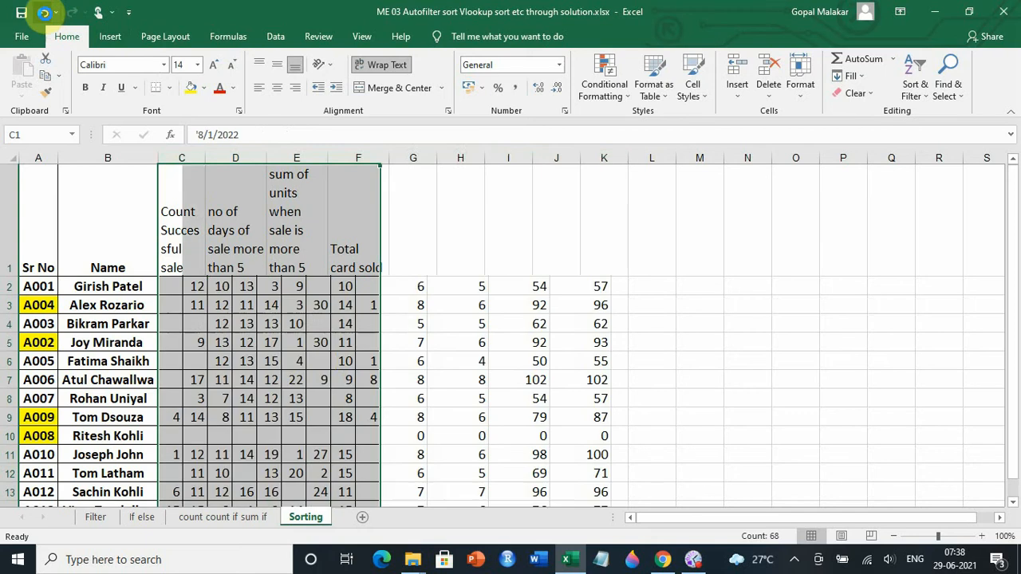
pyautogui.click(586, 290)
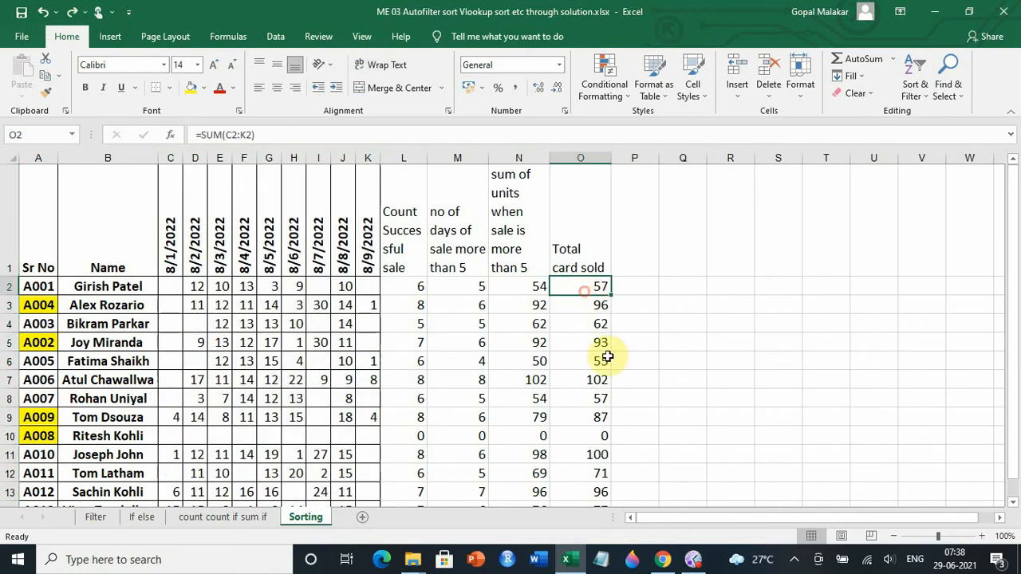
pyautogui.click(594, 363)
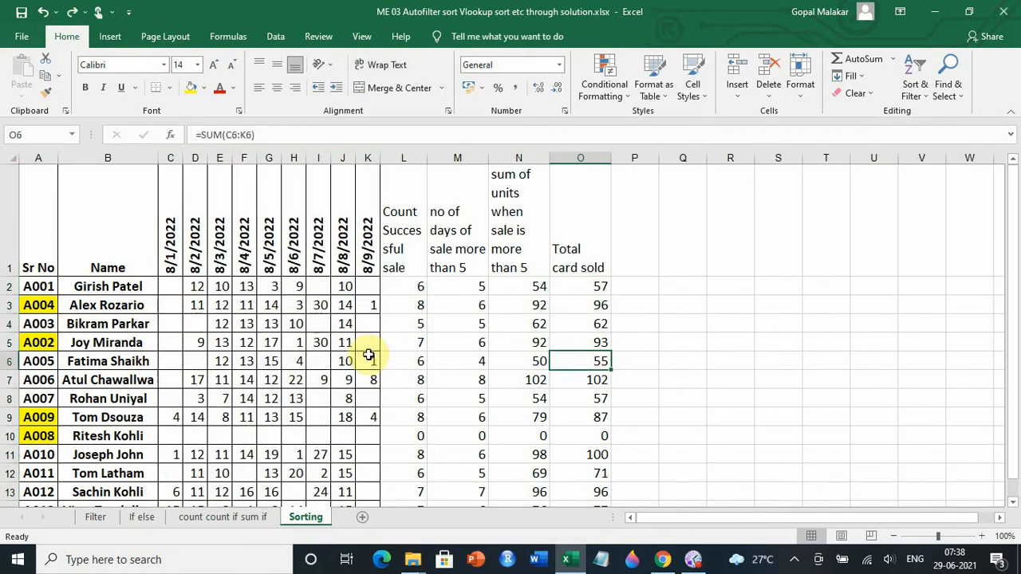
# Copy the Total card sold column O and paste it over itself as values only
pyautogui.click(574, 156)
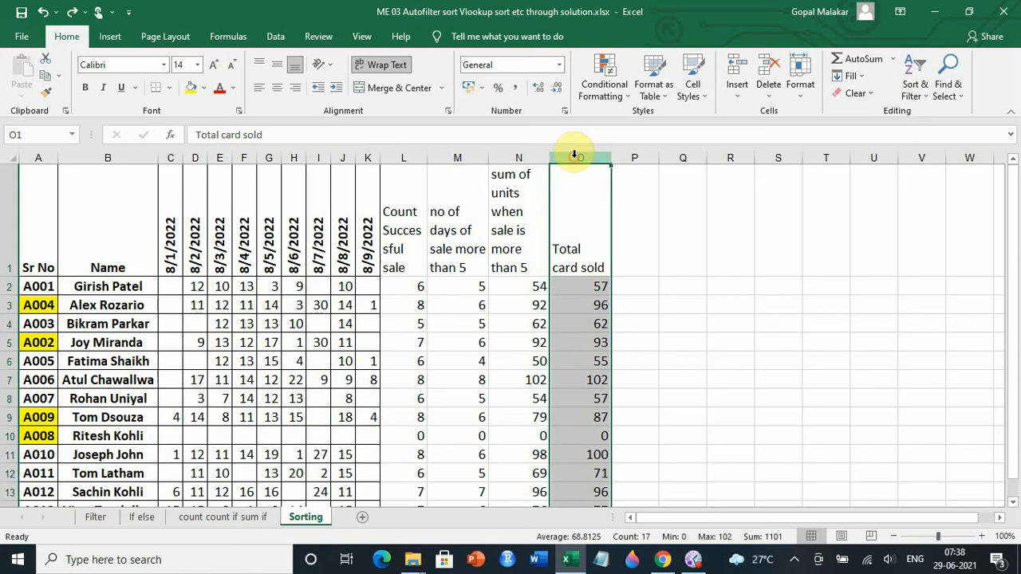
pyautogui.rightClick(587, 197)
pyautogui.click(621, 221)
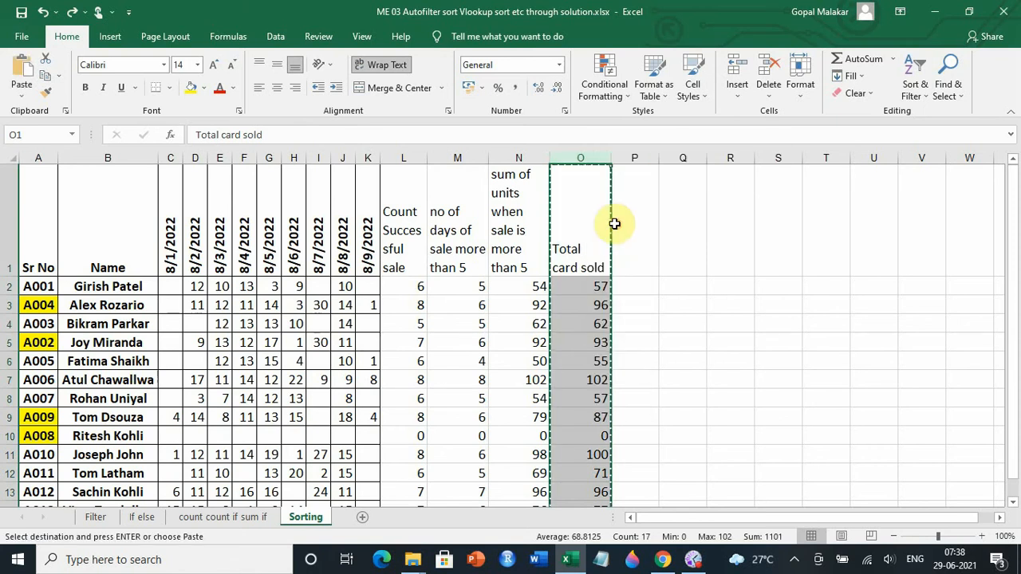
pyautogui.click(579, 191)
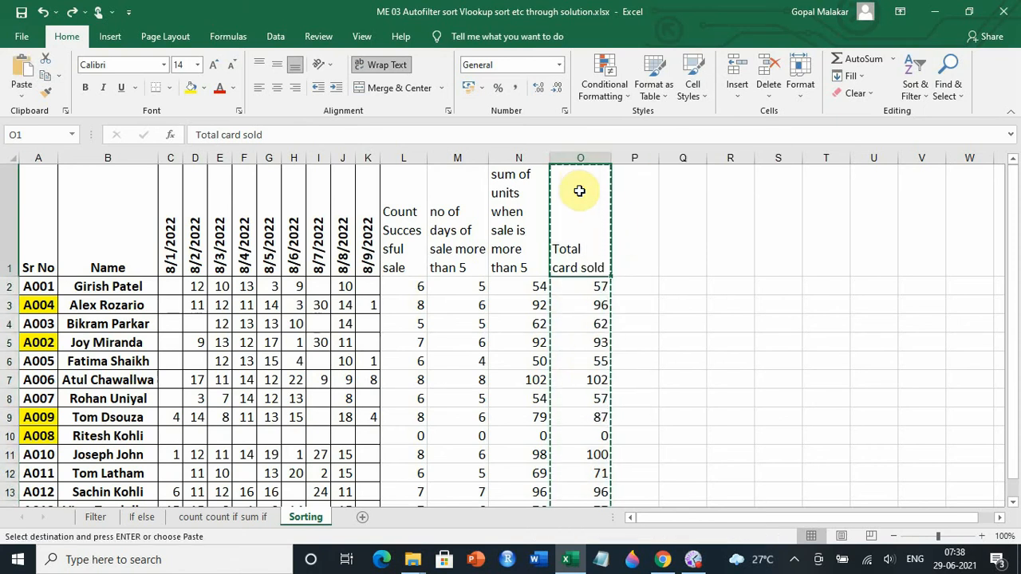
pyautogui.rightClick(579, 197)
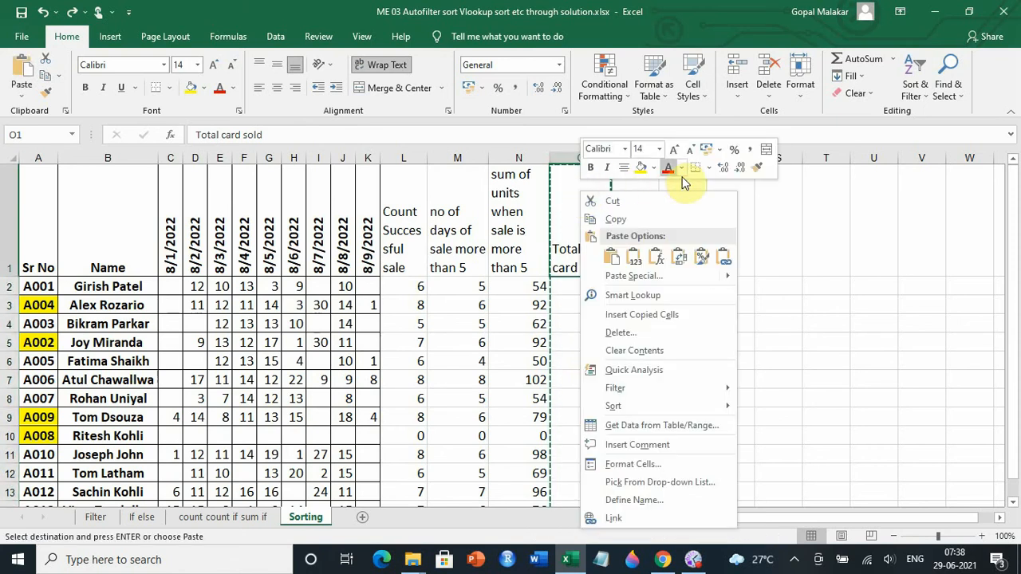
pyautogui.click(635, 260)
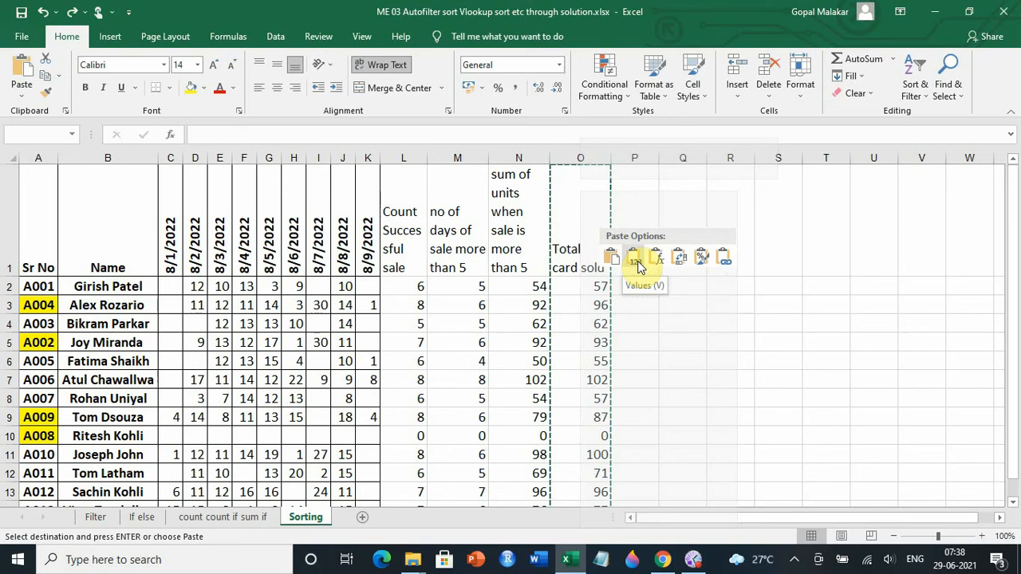
pyautogui.click(593, 342)
pyautogui.click(604, 435)
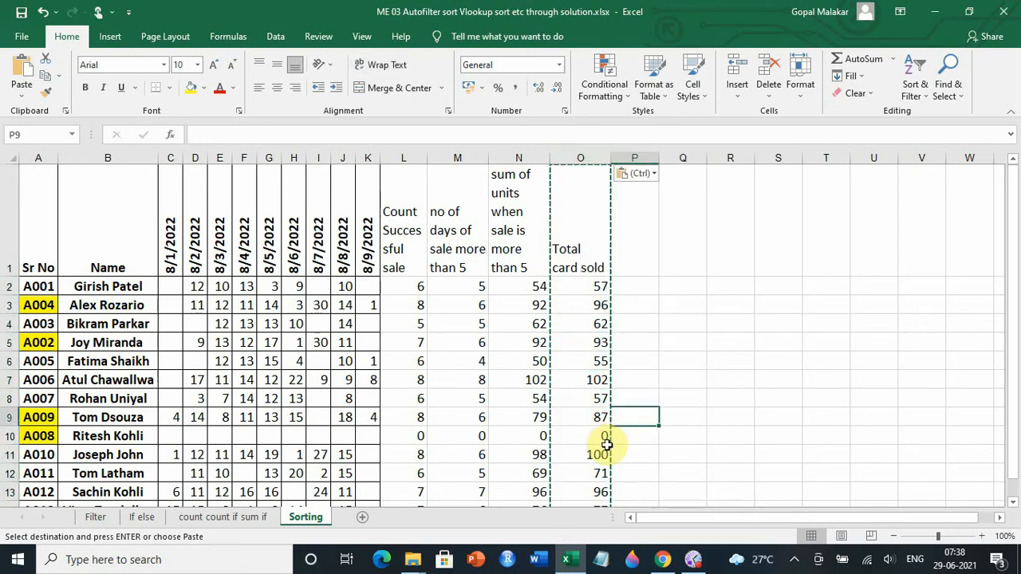
# Delete columns C to N, from 8/1/2022 through sum of units when sale is more than 5
pyautogui.moveTo(518, 151); pyautogui.dragTo(183, 164)
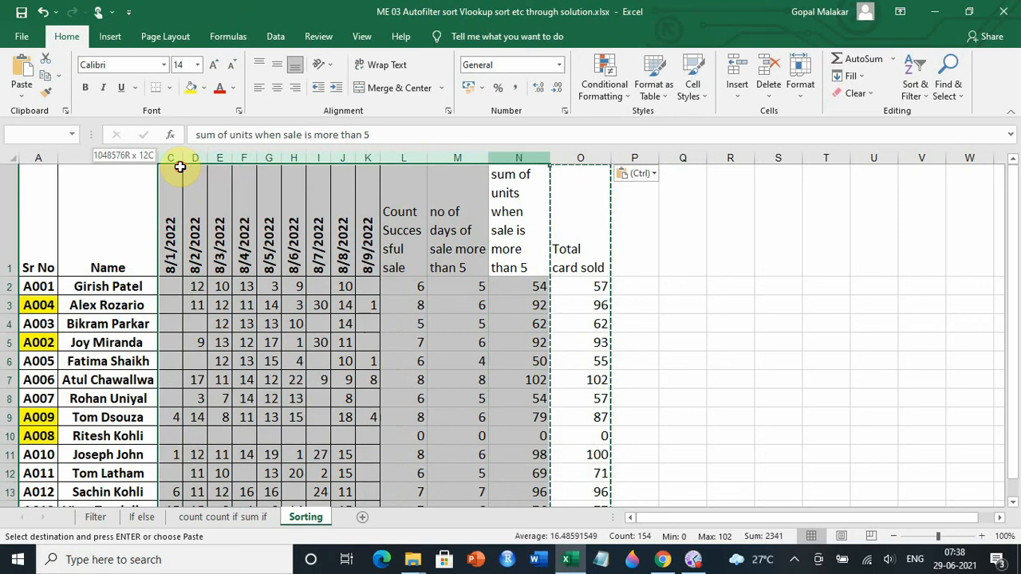
pyautogui.rightClick(217, 226)
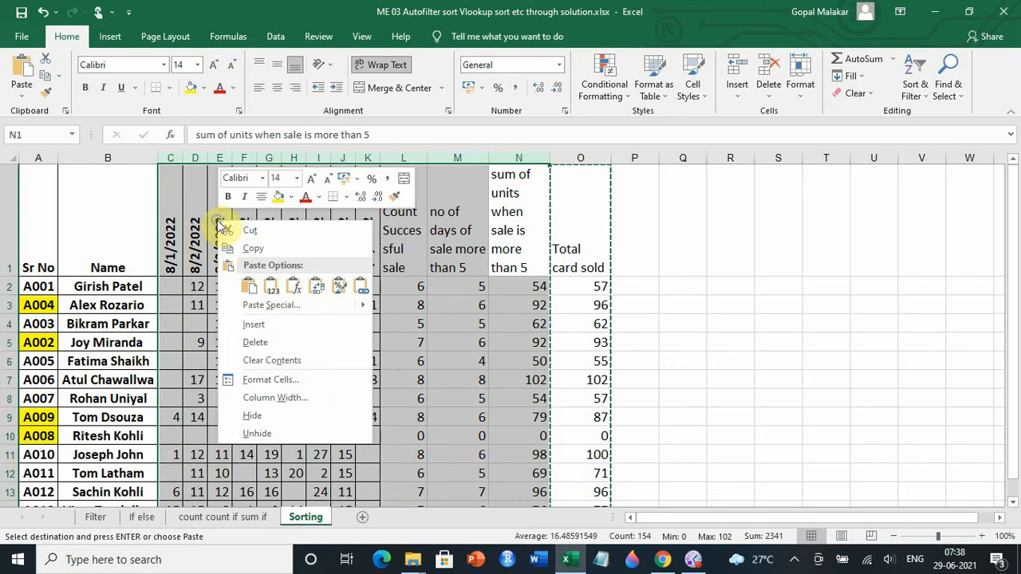
pyautogui.click(265, 342)
pyautogui.click(192, 284)
pyautogui.click(206, 342)
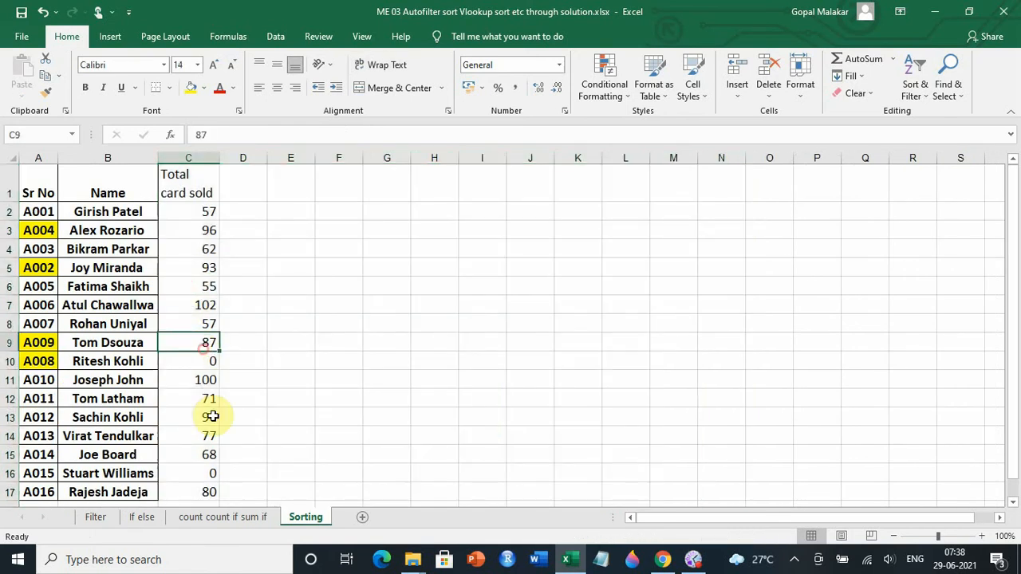
pyautogui.click(213, 416)
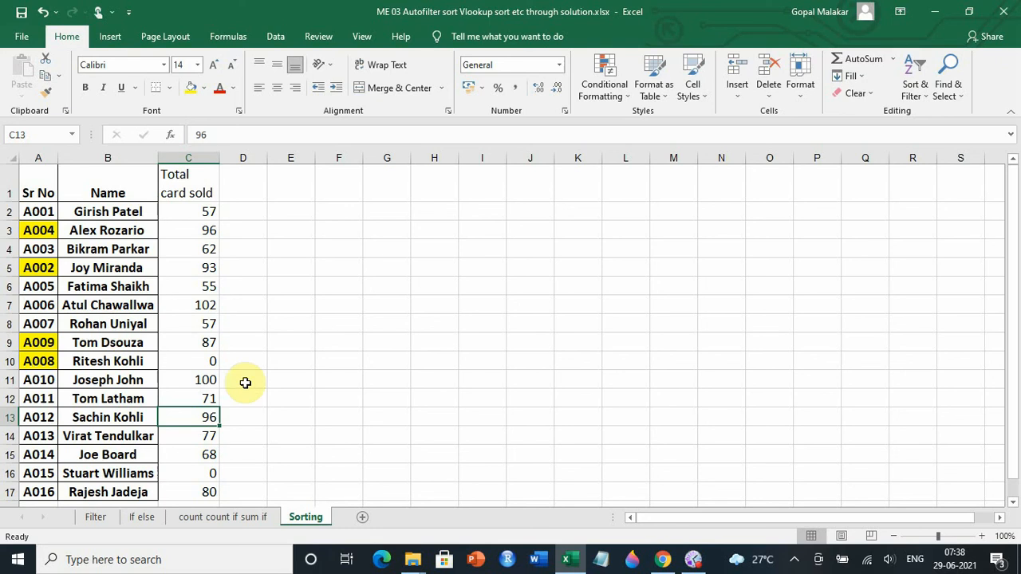
pyautogui.click(202, 305)
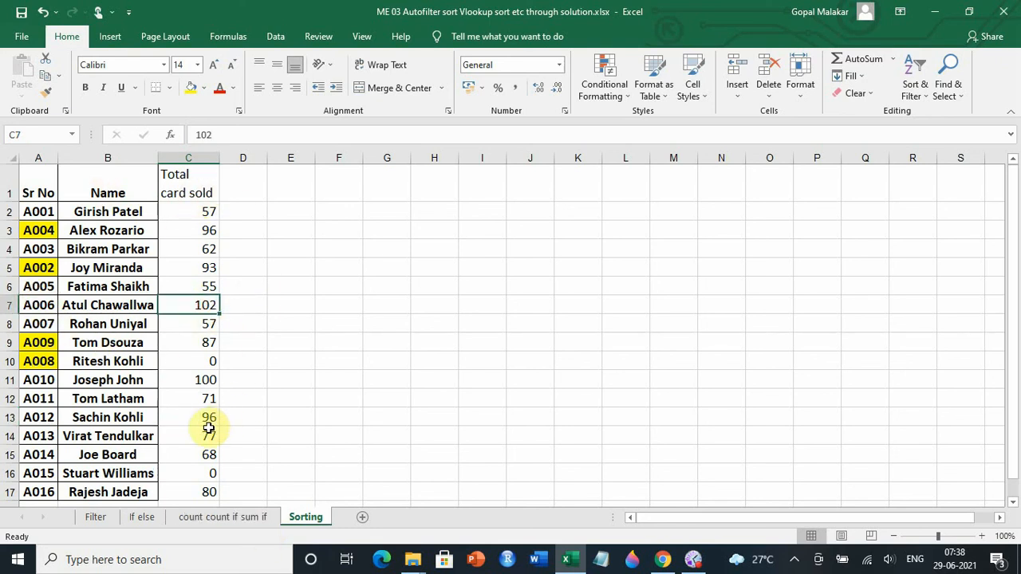
# Select the table from A1 to C17 and open the Sort dialog for it
pyautogui.scroll(-1, 209, 428)
pyautogui.moveTo(104, 402); pyautogui.dragTo(3, 80)
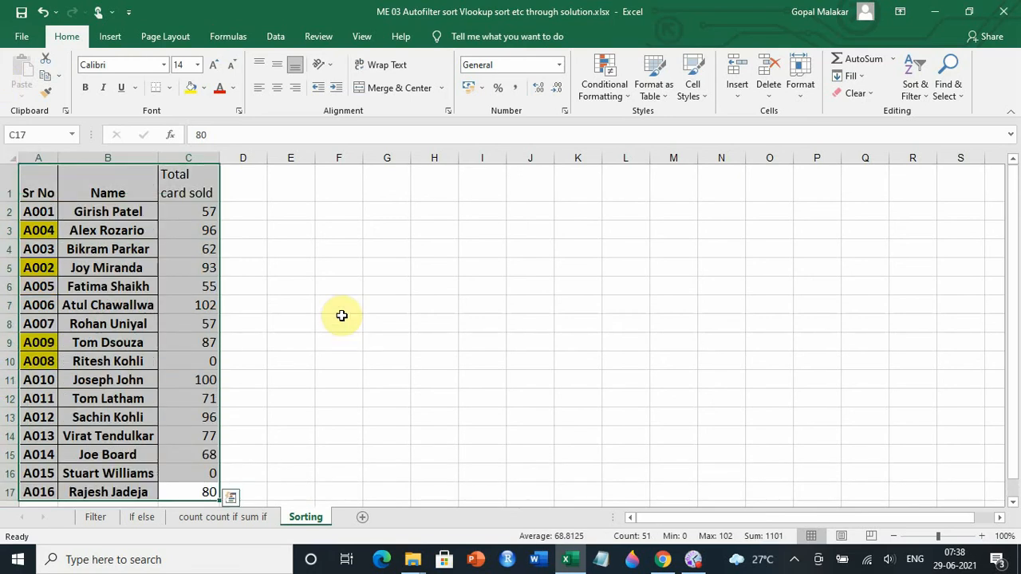
pyautogui.click(275, 36)
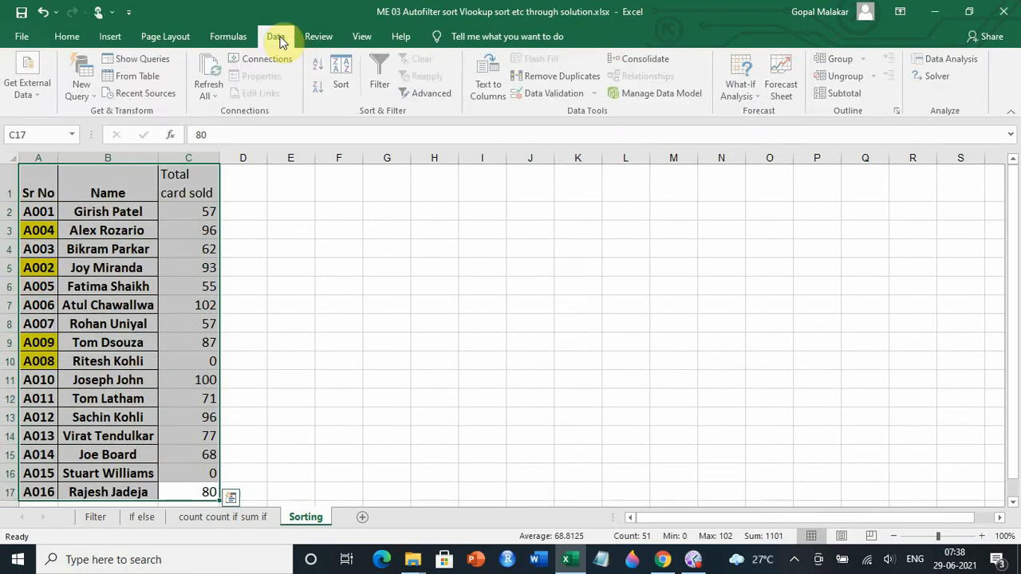
pyautogui.click(343, 74)
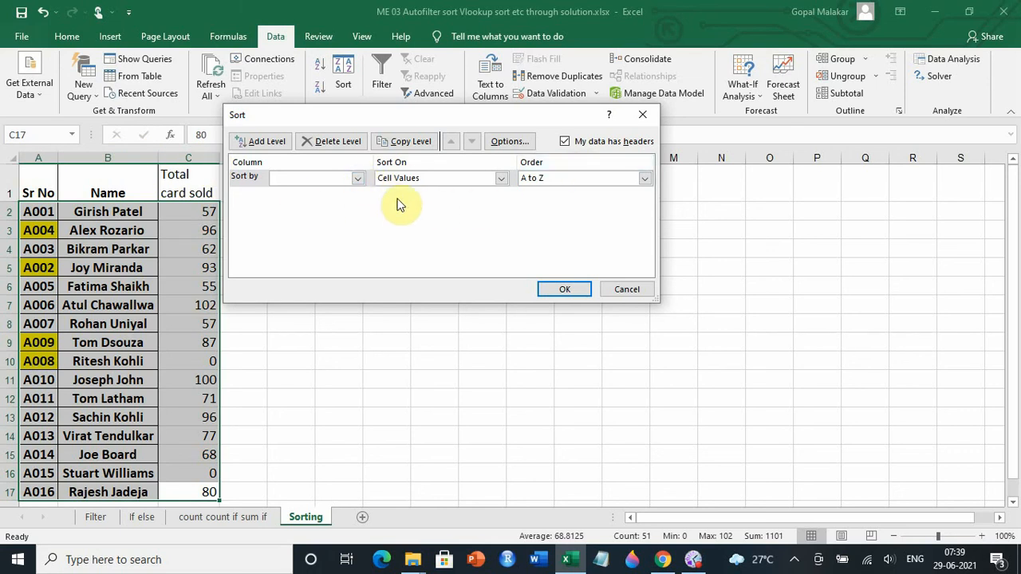
# Turn off the My data has headers option, view the sortable columns, and turn the option back on
pyautogui.click(566, 141)
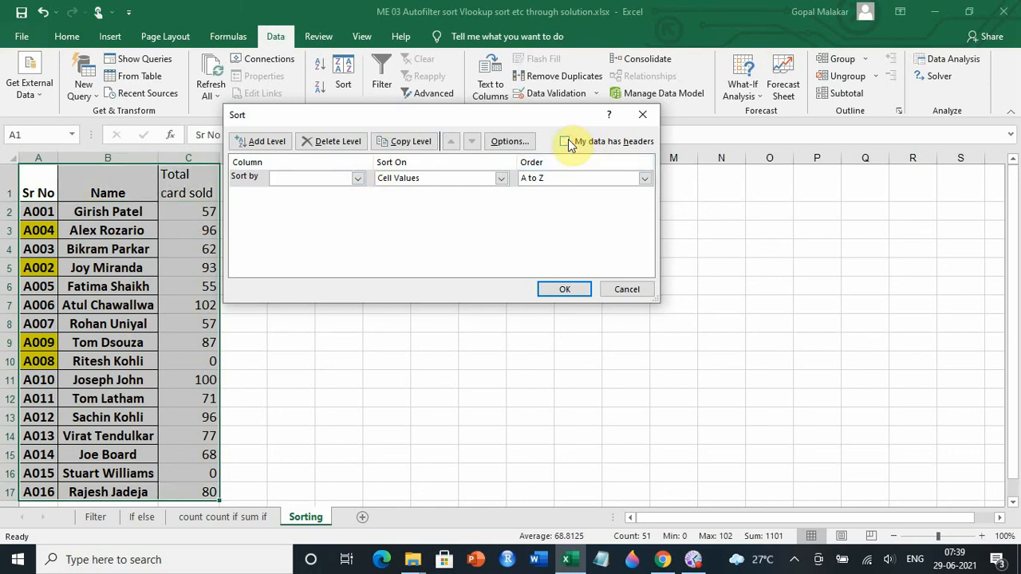
pyautogui.click(358, 178)
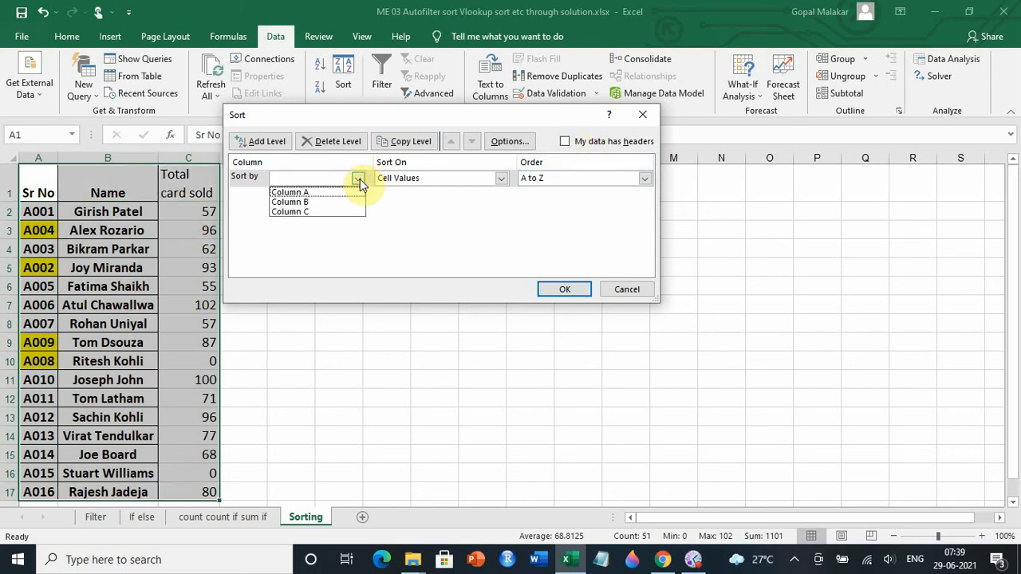
pyautogui.click(360, 178)
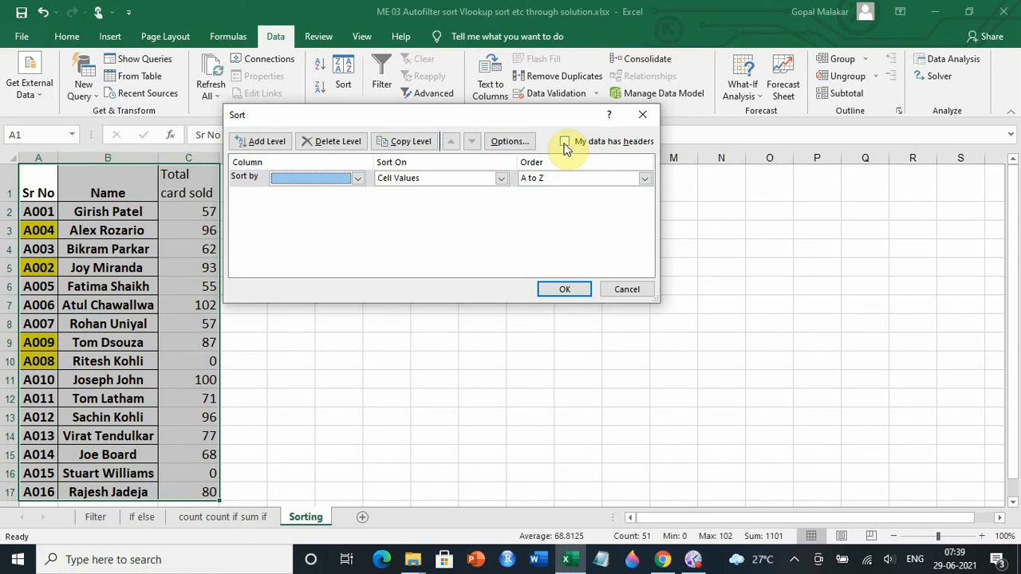
pyautogui.click(564, 144)
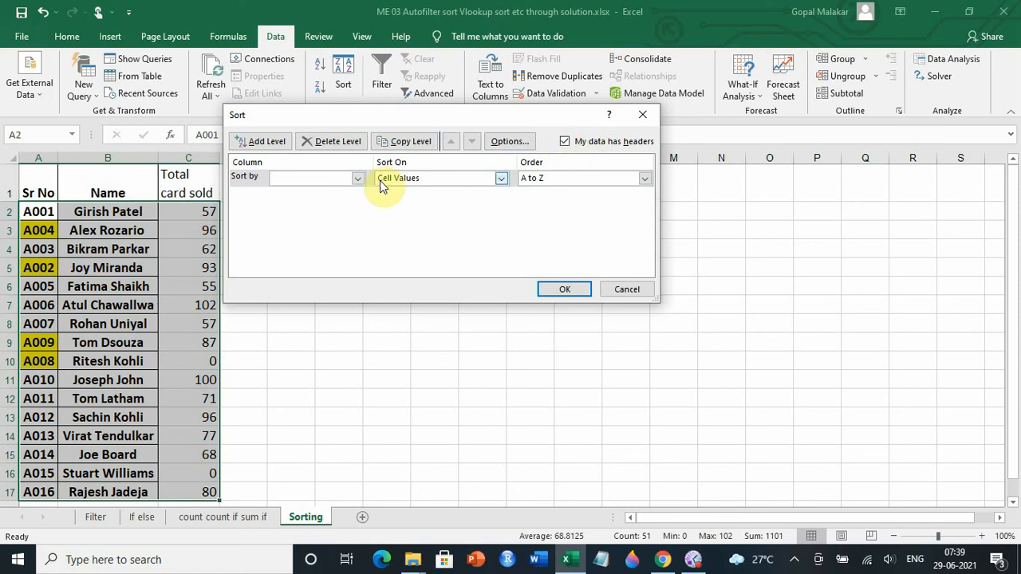
# Sort the table by Total card sold on cell values, in order from largest to smallest
pyautogui.click(359, 179)
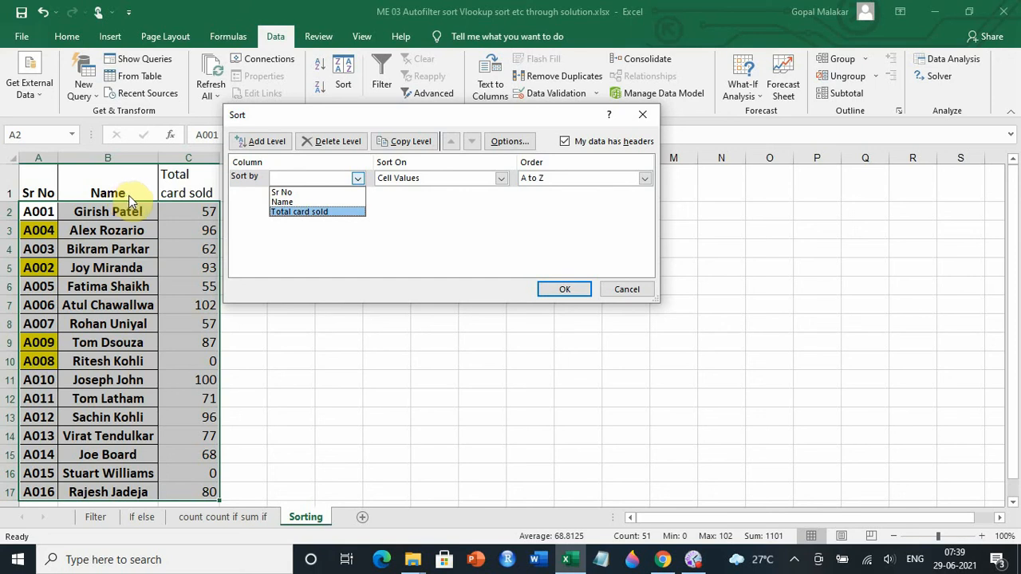
pyautogui.click(298, 211)
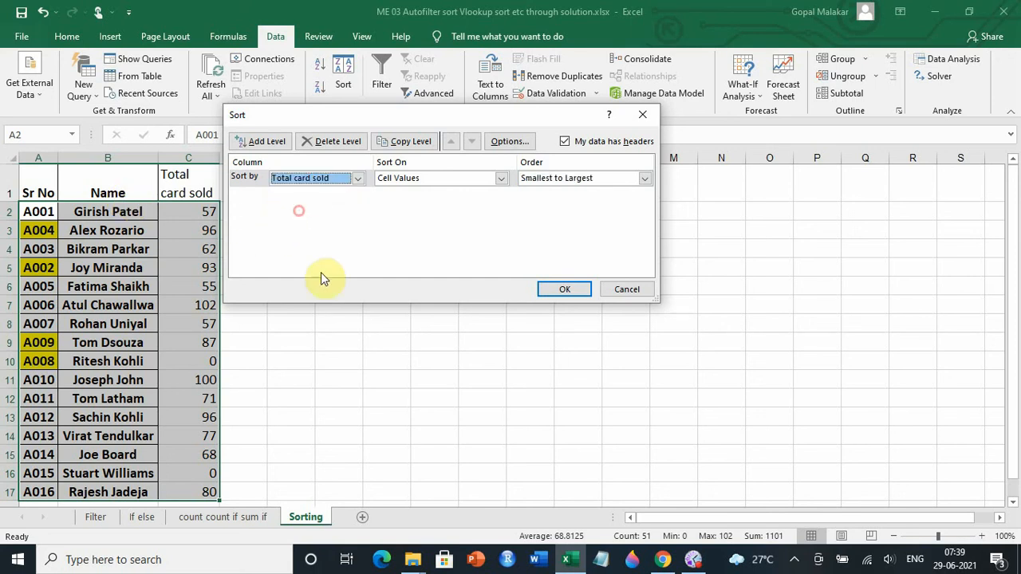
pyautogui.click(646, 179)
pyautogui.click(636, 203)
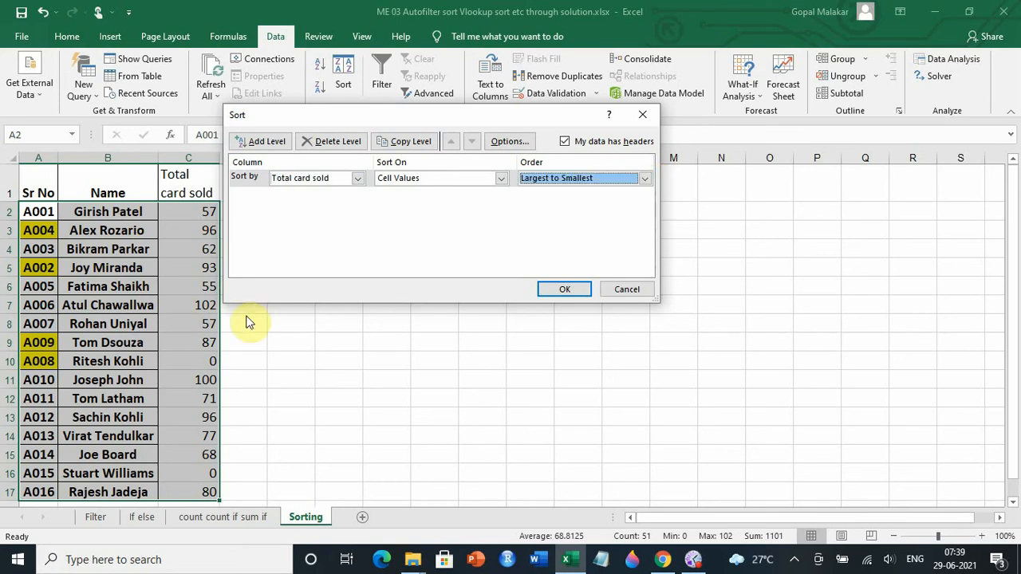
pyautogui.click(645, 179)
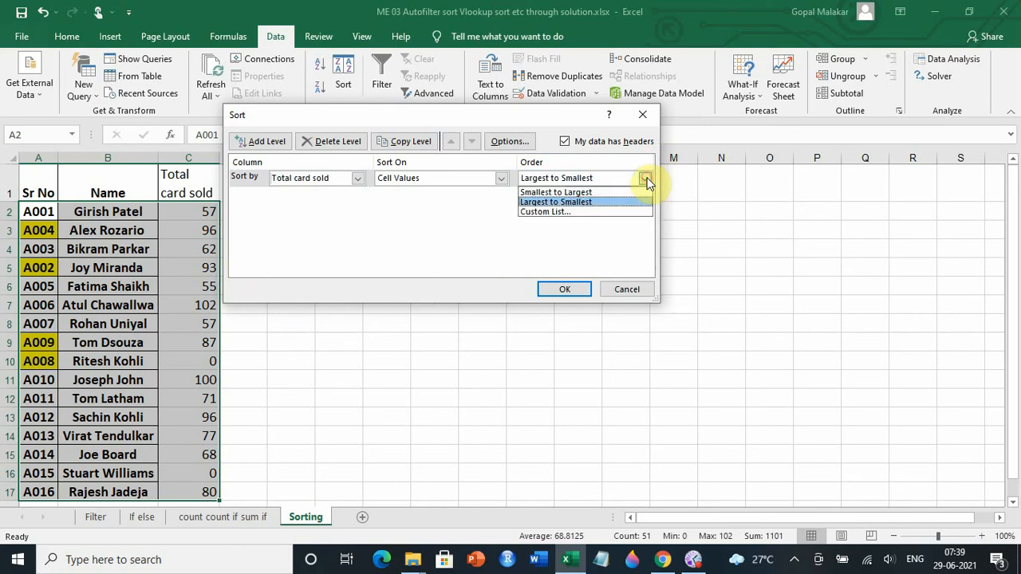
pyautogui.click(587, 202)
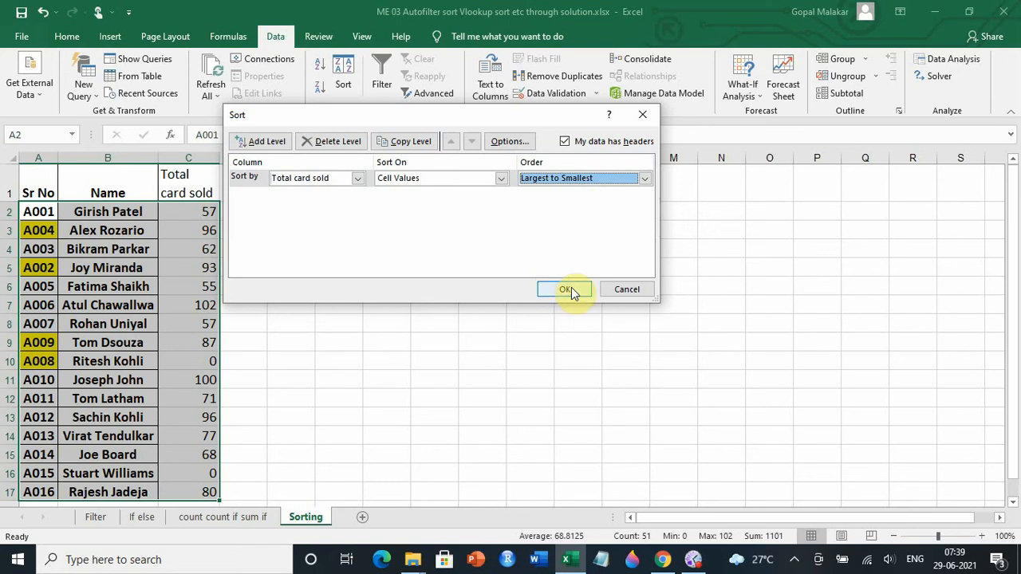
pyautogui.click(568, 290)
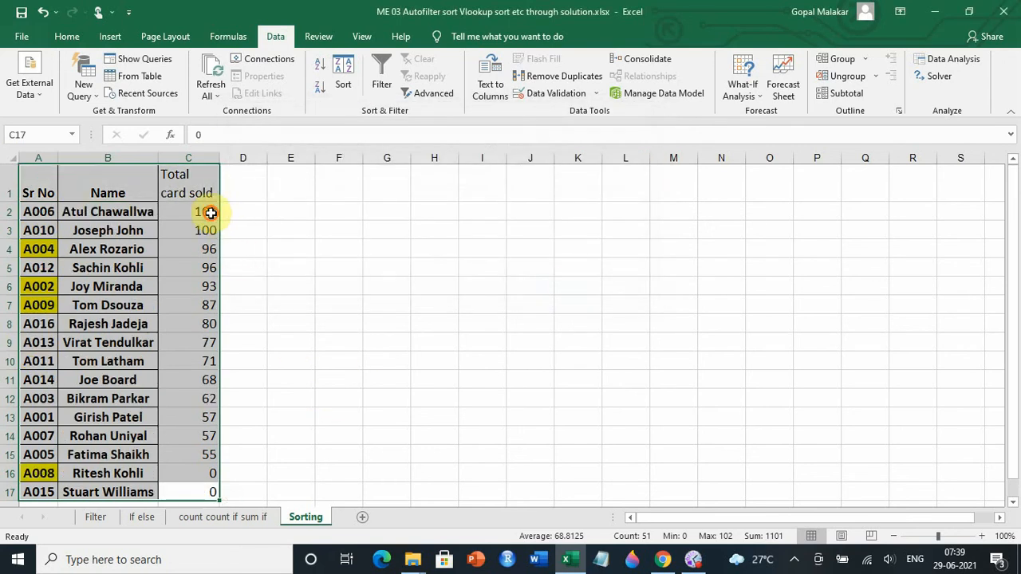
# Examine the first and last rows of the sorted table for the top and bottom salesmen by cards sold
pyautogui.click(183, 207)
pyautogui.click(96, 210)
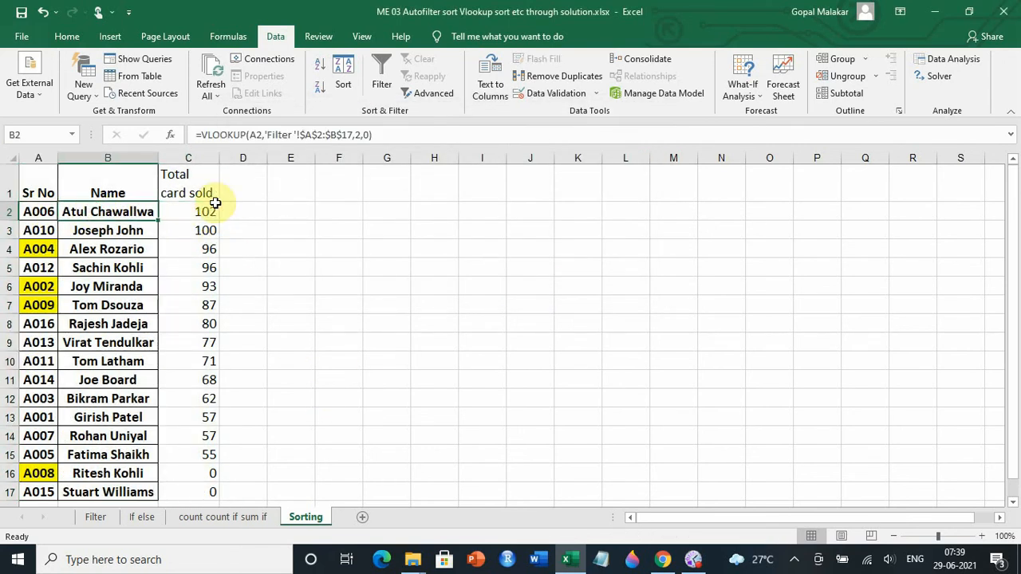
pyautogui.scroll(-1, 94, 391)
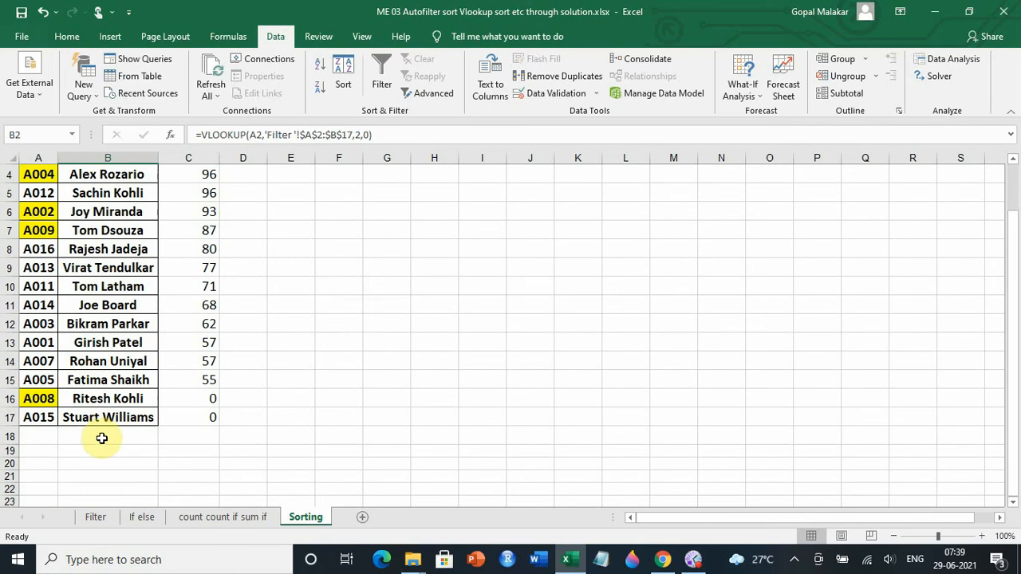
pyautogui.click(207, 398)
pyautogui.click(208, 415)
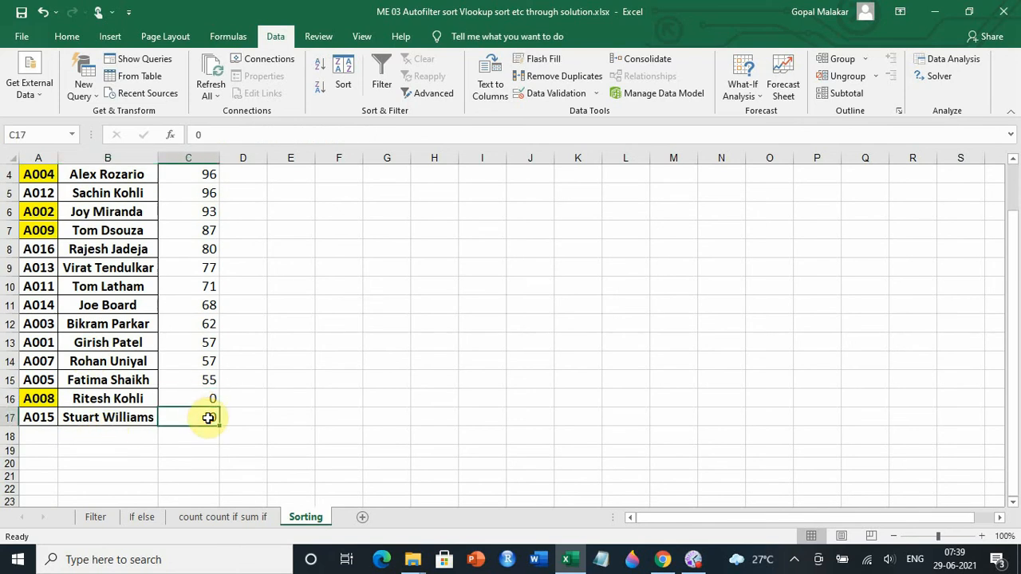
pyautogui.scroll(1, 208, 416)
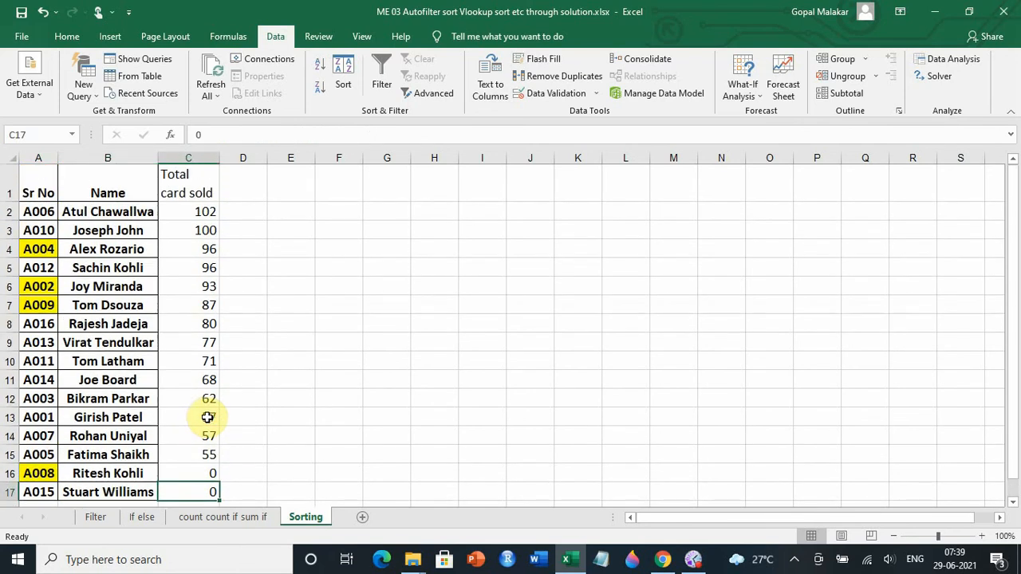